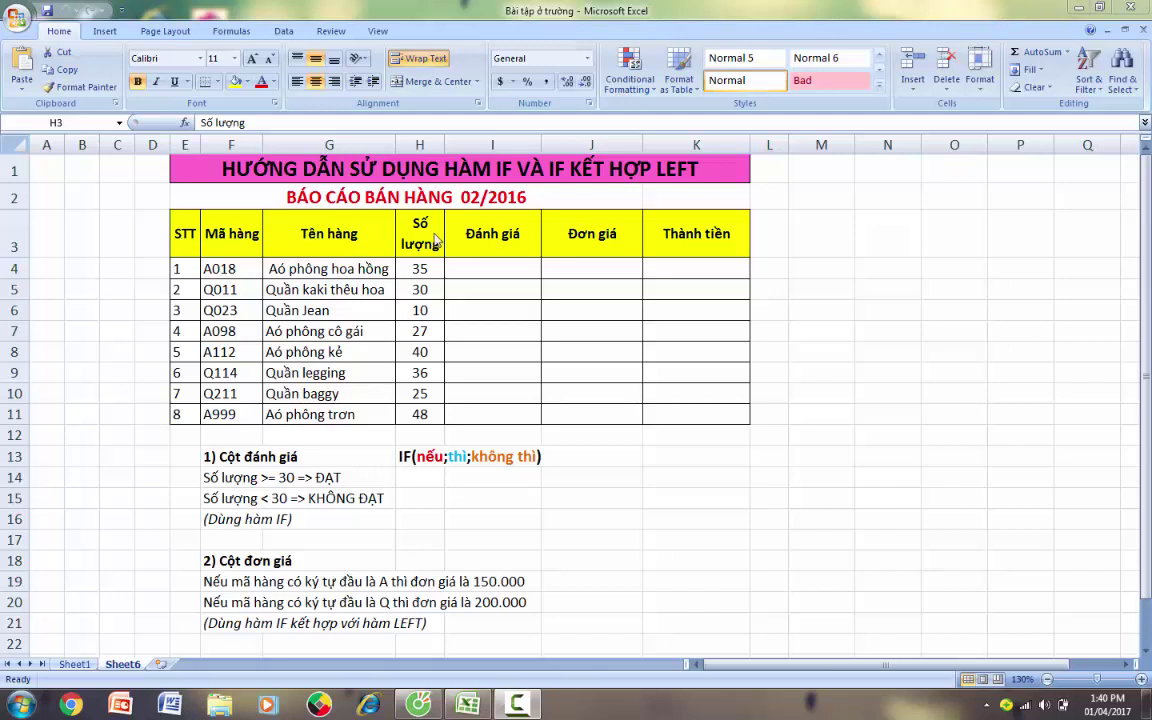
- Examine the report's Số lượng, Đánh giá, Đơn giá and Thành tiền columns against the rules written below the table
left_click(580, 228)
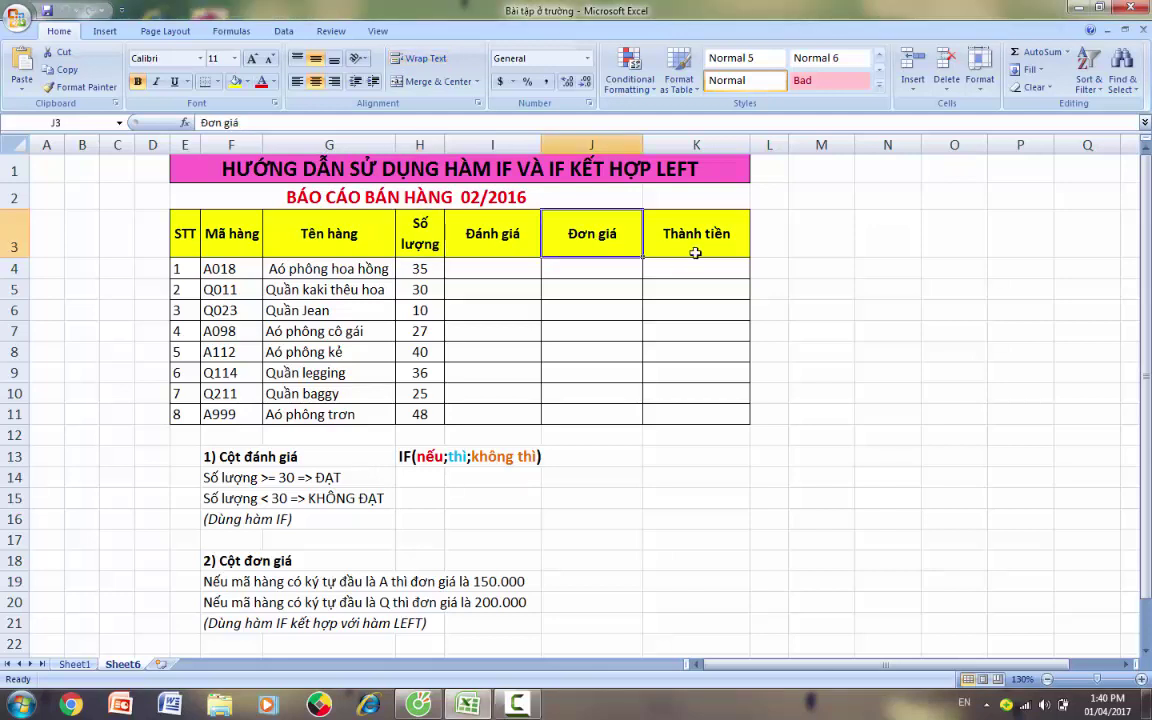
left_click(694, 252)
left_click(886, 332)
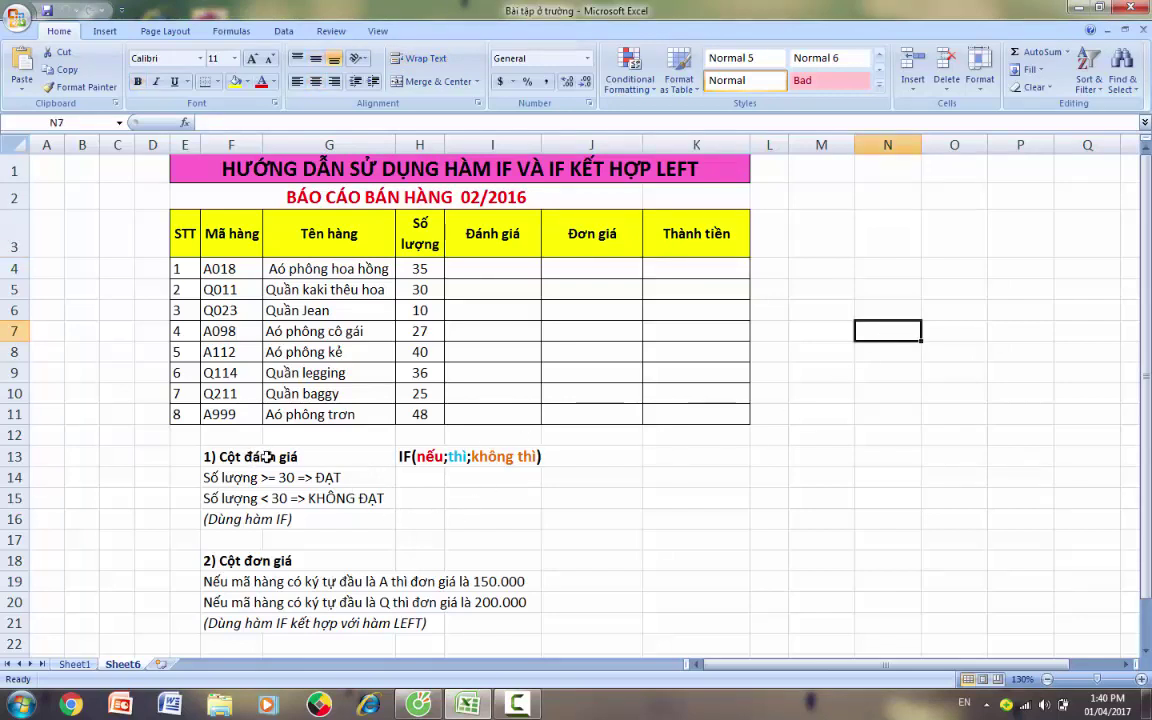
left_click_drag(484, 234, 476, 411)
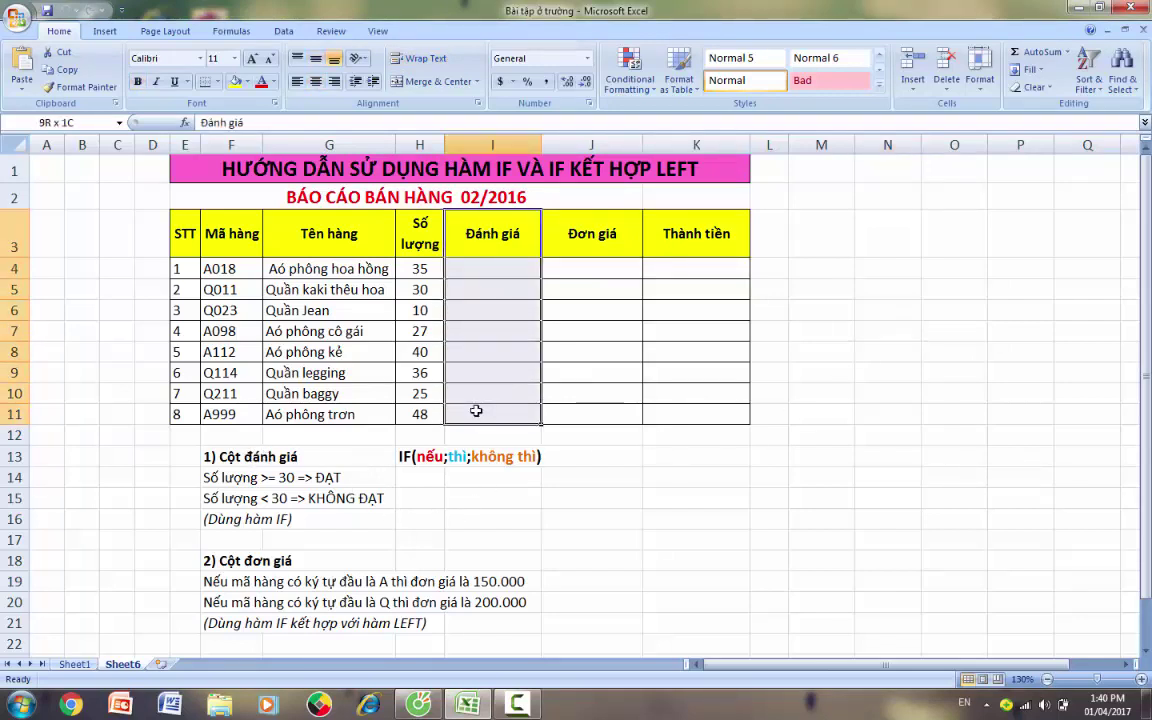
left_click(476, 411)
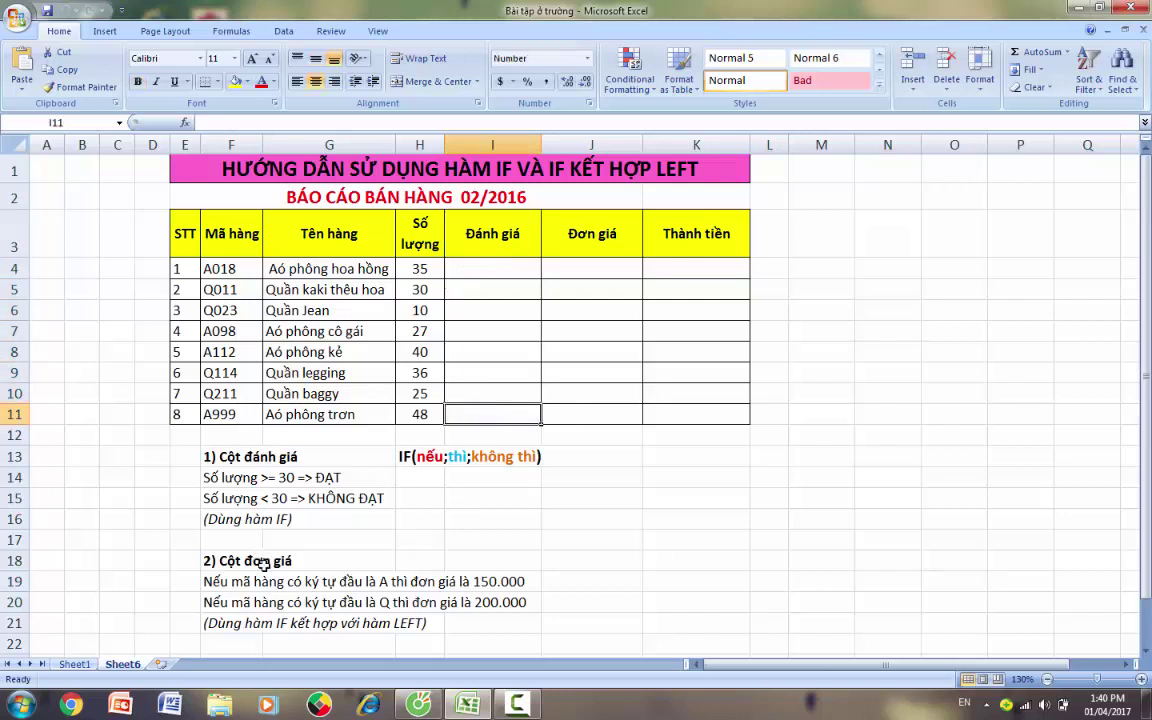
left_click_drag(524, 233, 594, 427)
left_click(592, 497)
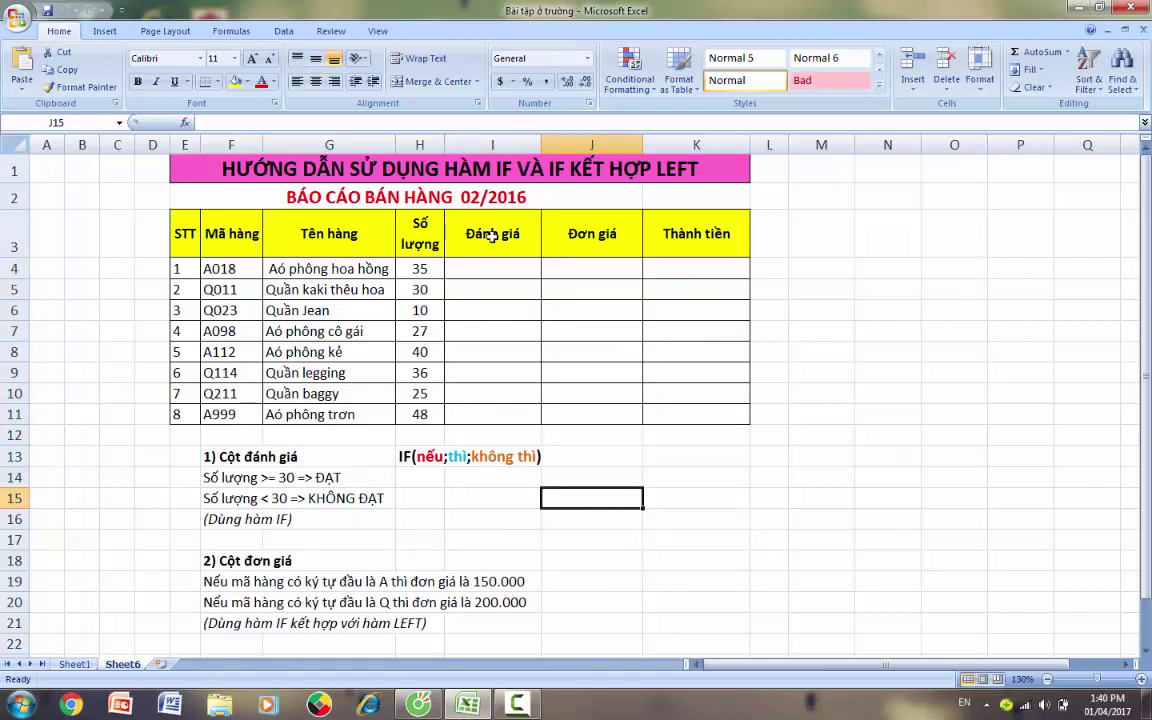
left_click_drag(478, 245, 490, 290)
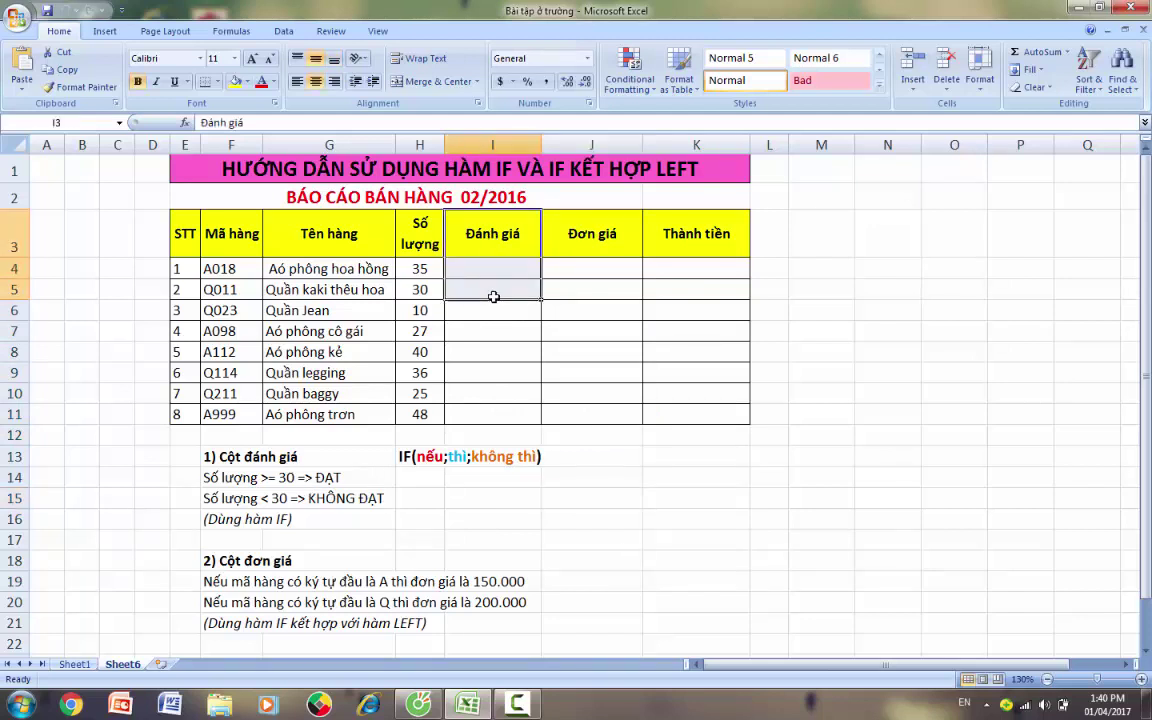
left_click(428, 476)
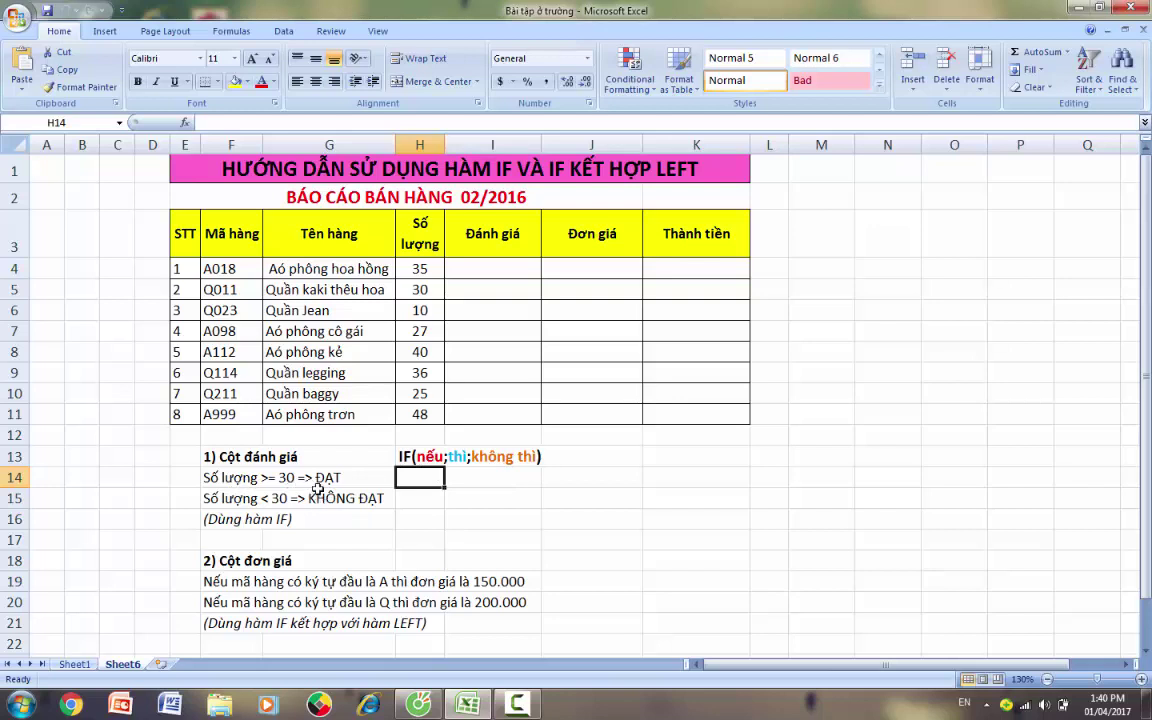
left_click_drag(421, 229, 441, 410)
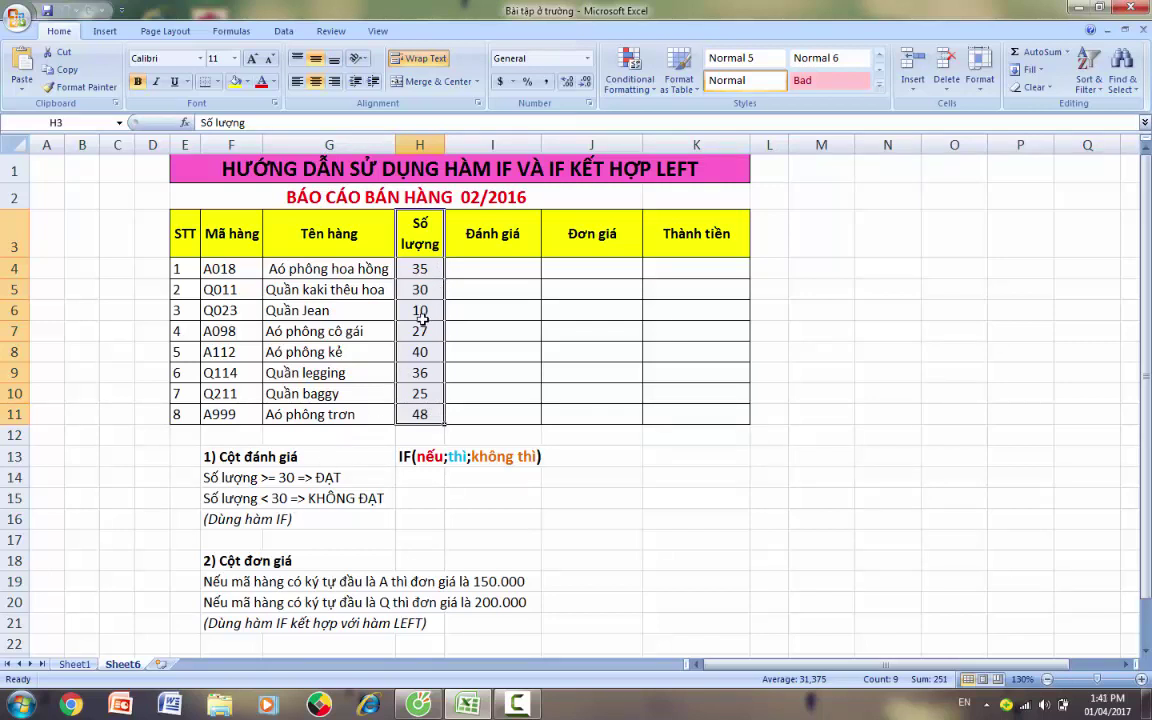
left_click(548, 456)
- Start an IF formula in I4, the first Đánh giá cell, with the condition H4>=30
left_click(493, 270)
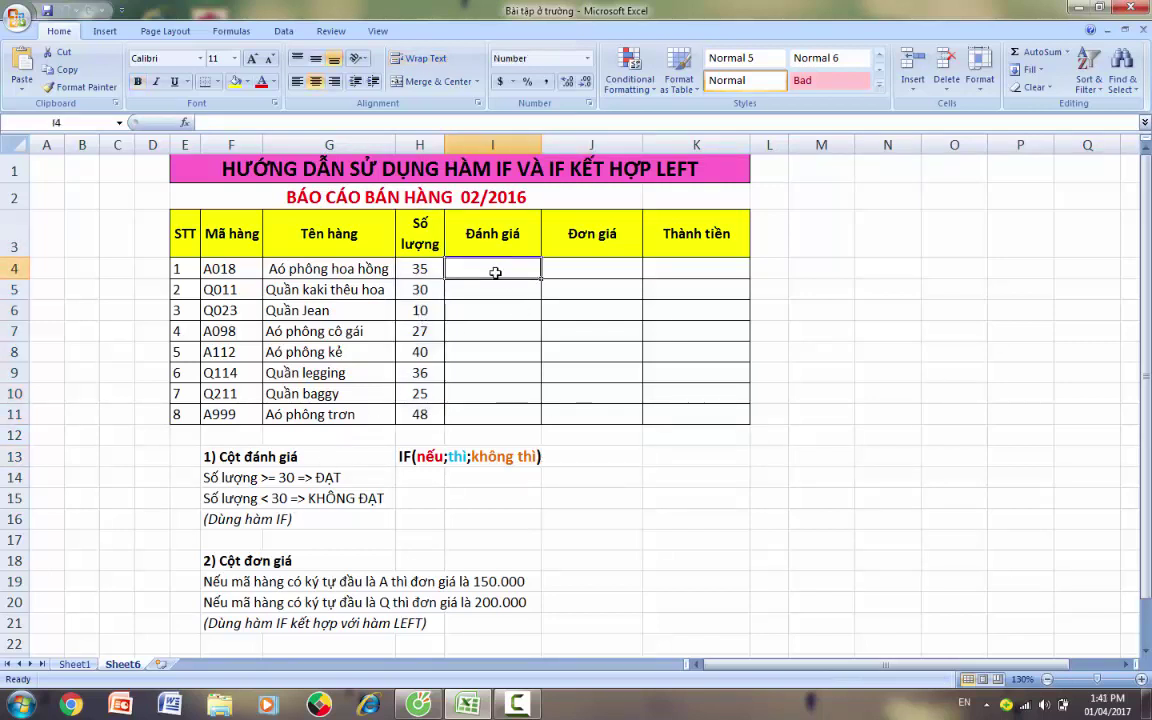
type("=if")
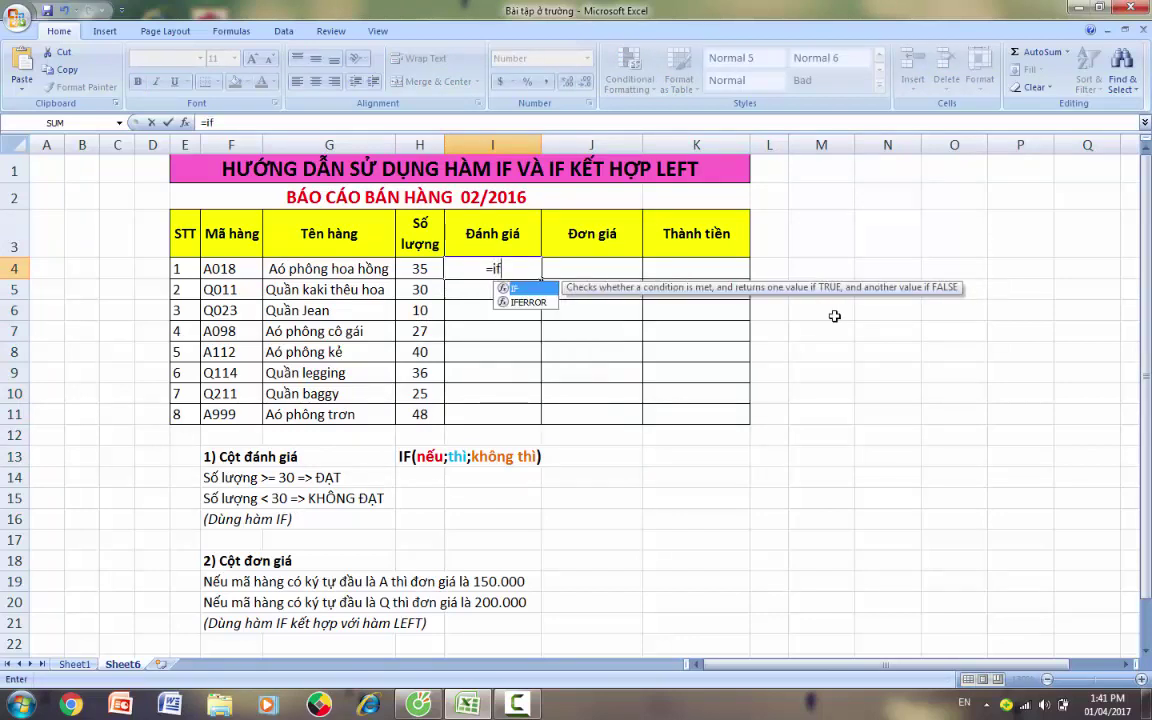
key("Tab")
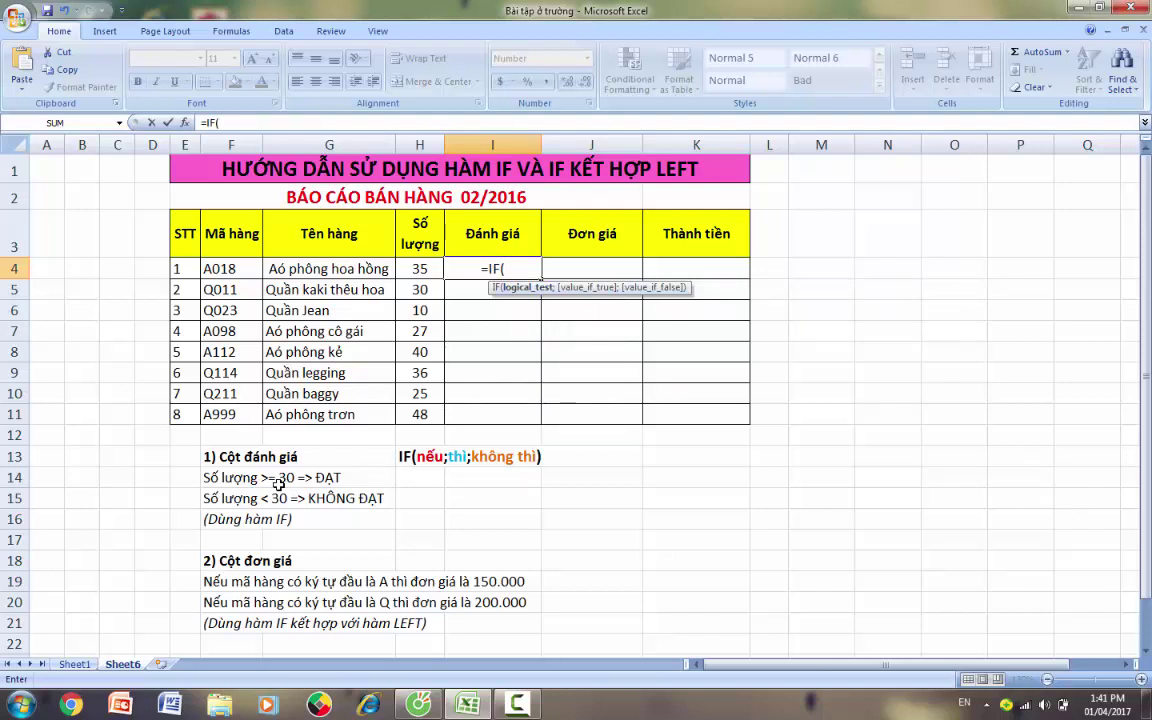
left_click(410, 272)
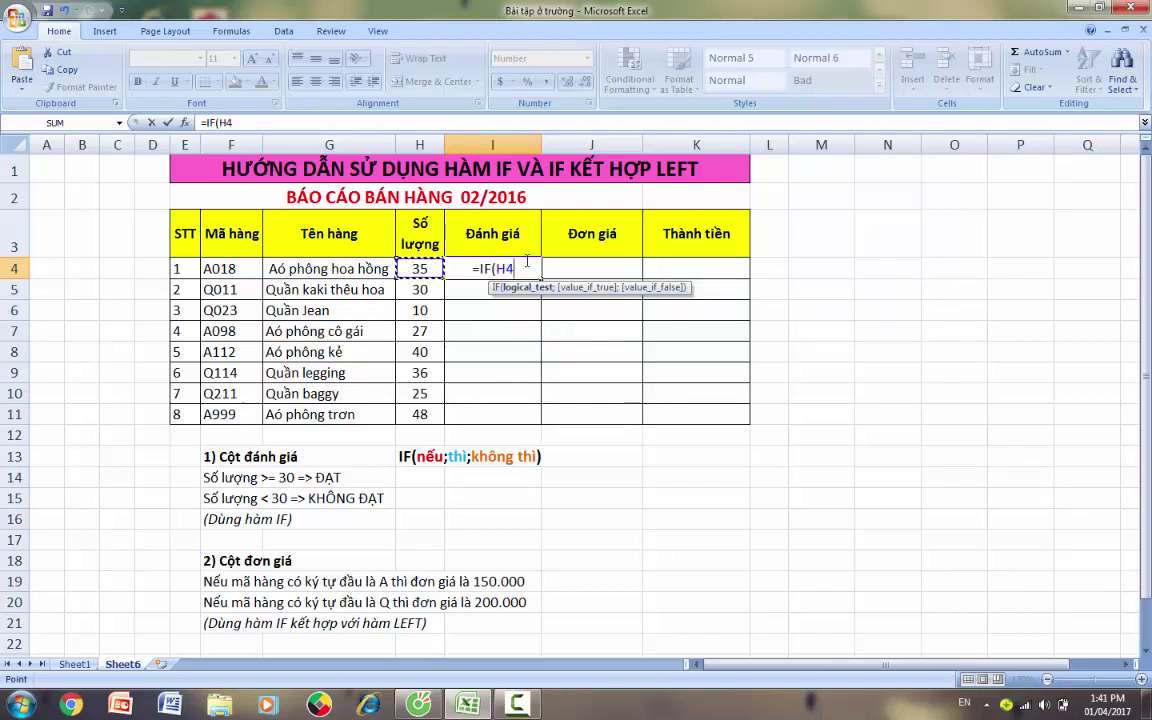
type(">")
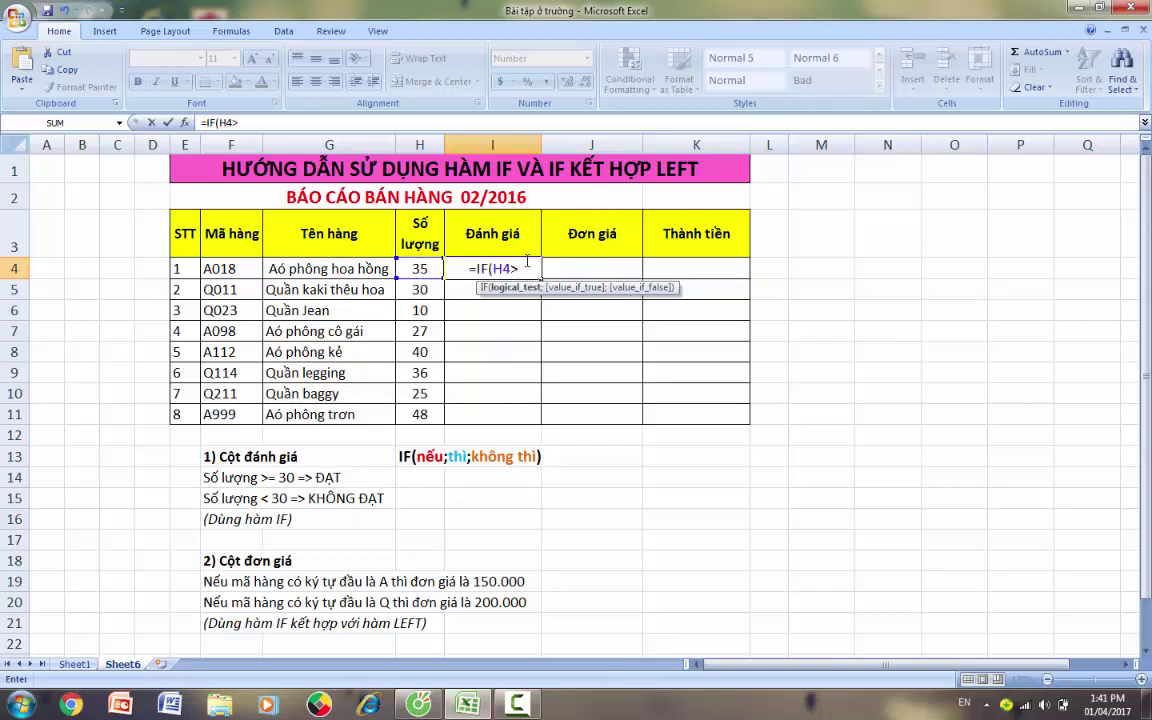
type("=")
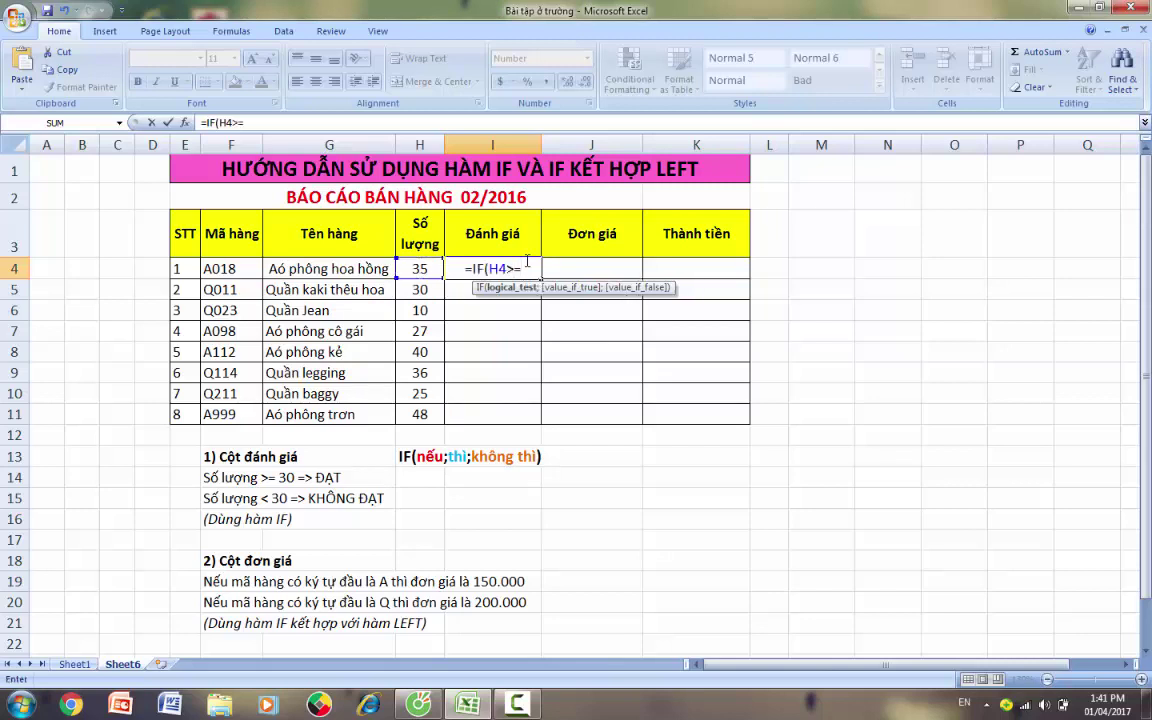
type("30")
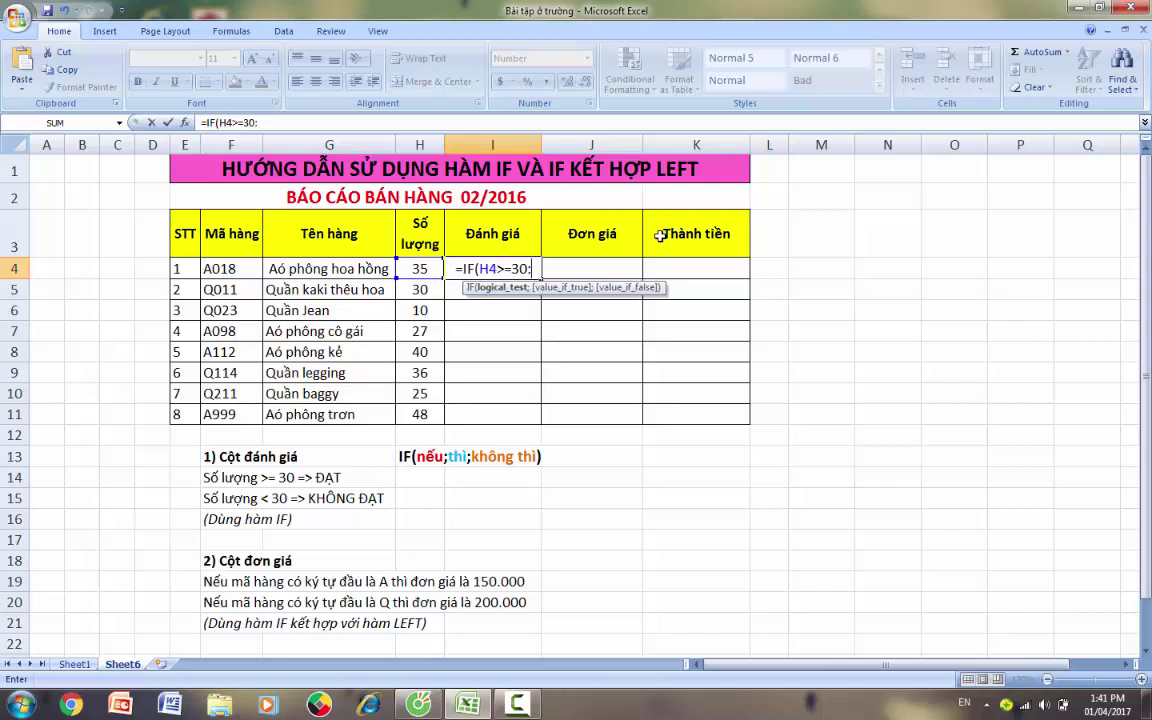
type(";")
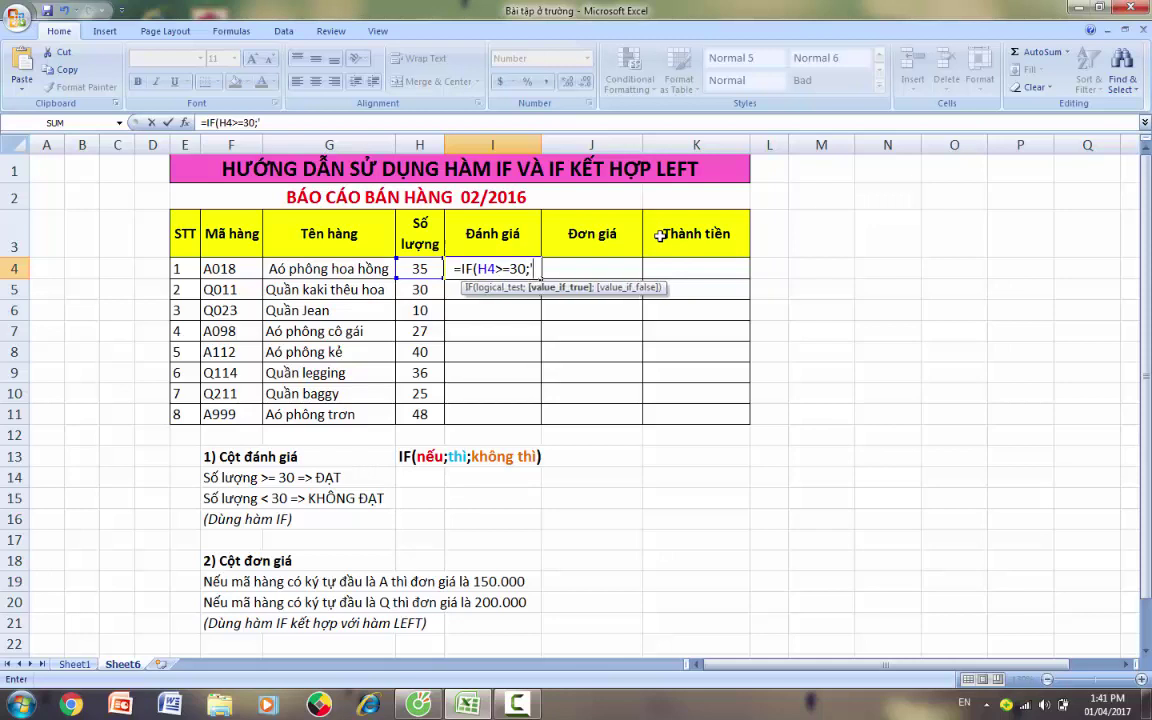
- Complete I4's IF formula to return "ĐẠT" when the condition is true and "KHÔNG ĐẠT" otherwise
type("\"")
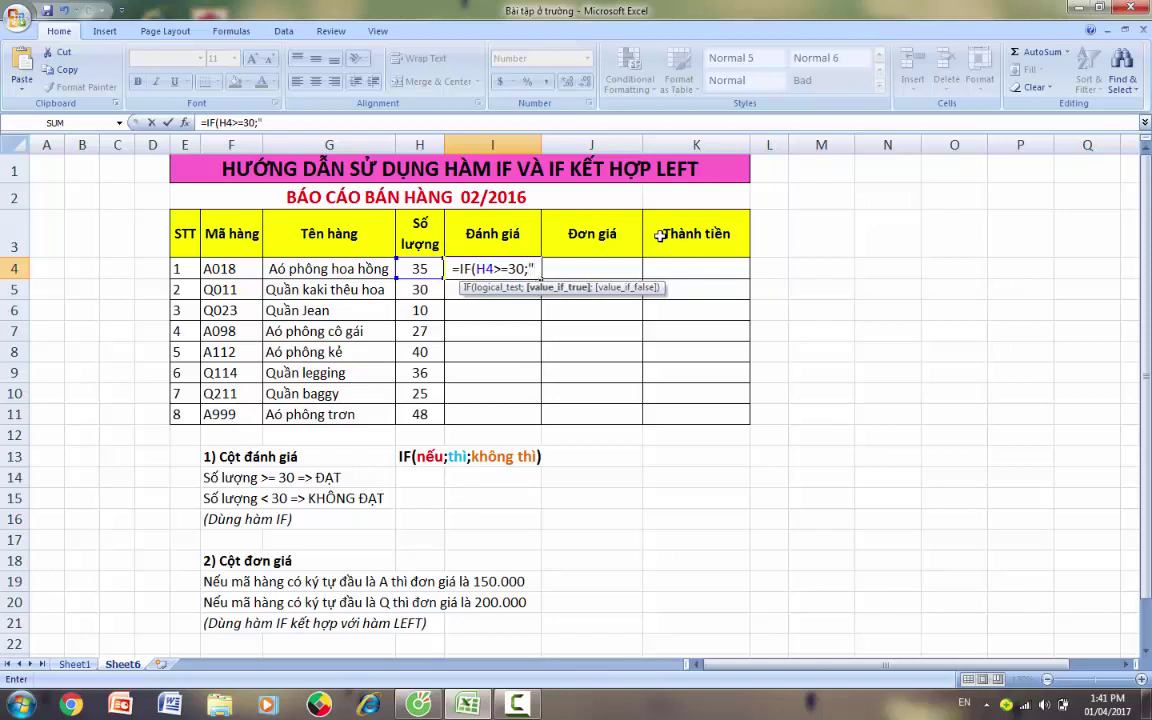
type("ĐẠT")
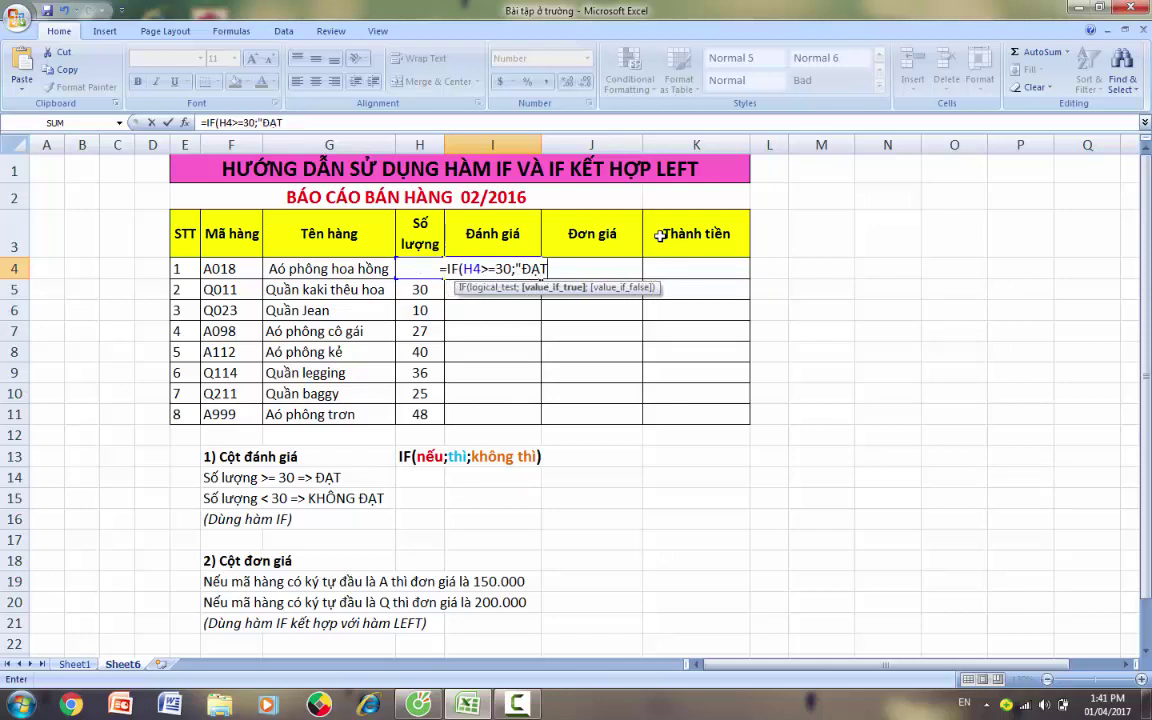
type("\"")
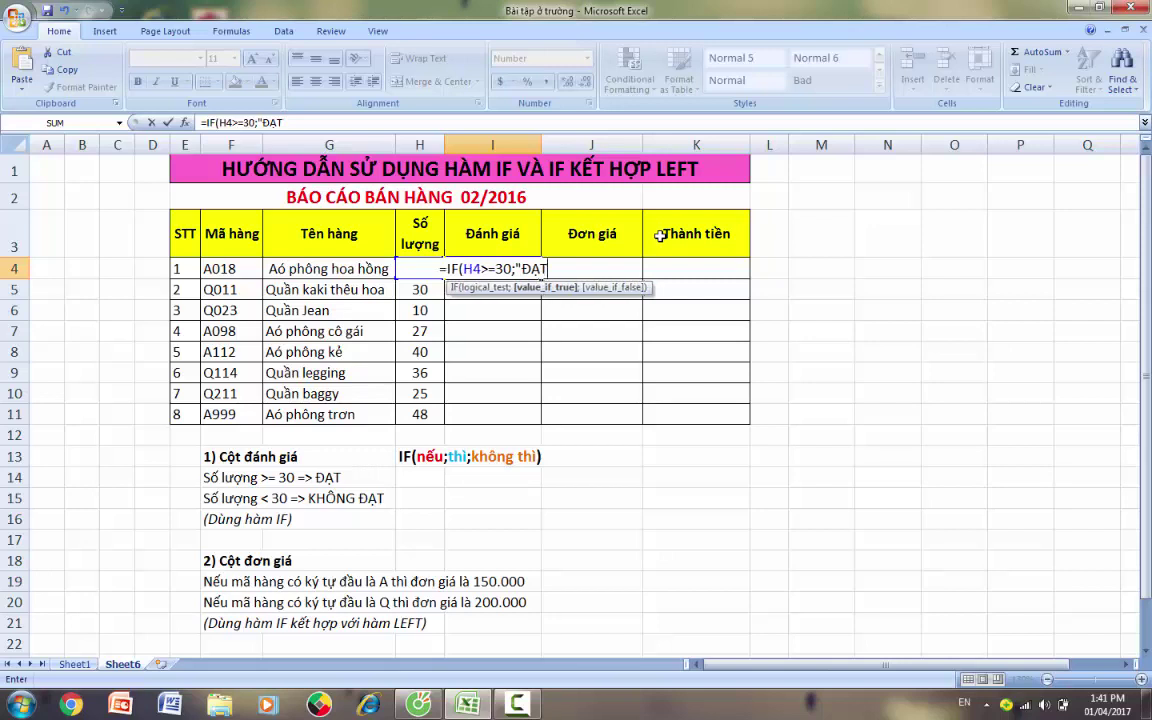
type(";")
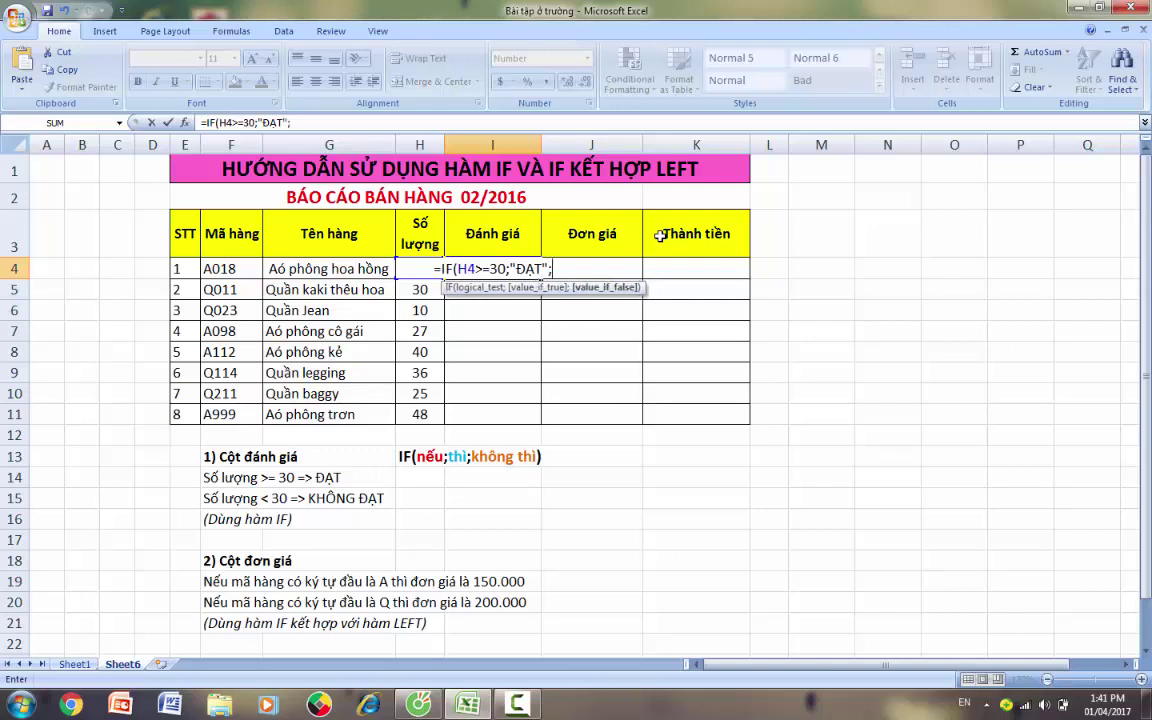
type("\"")
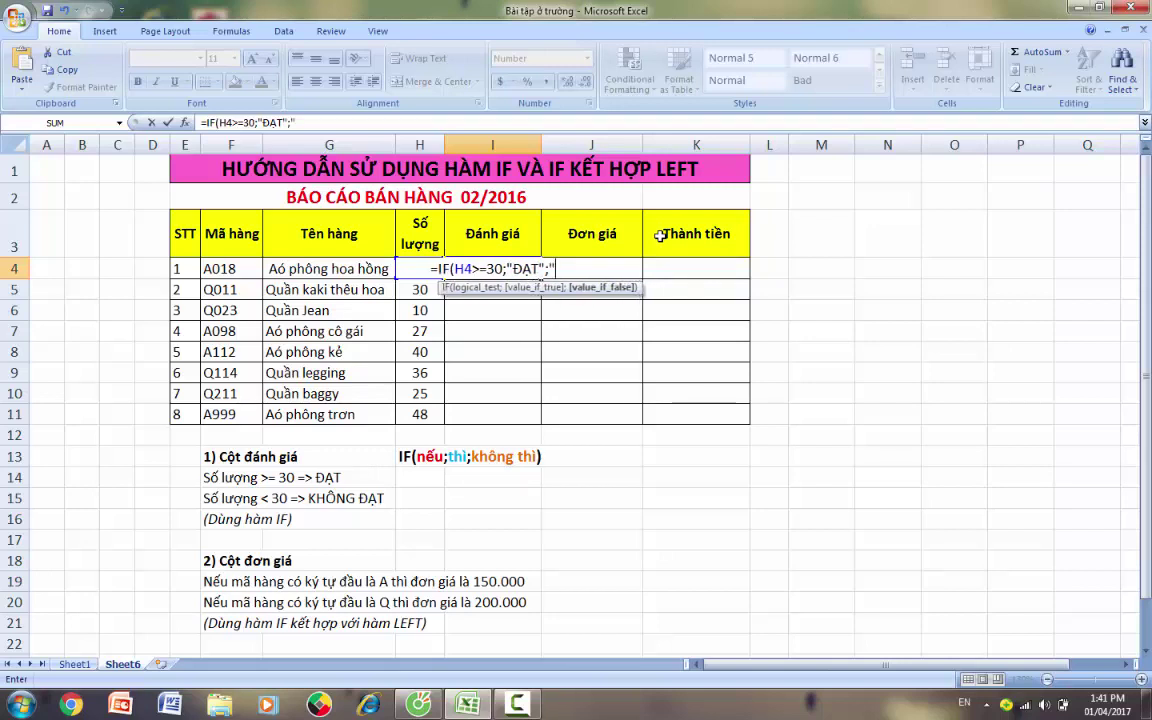
type("KHÔNG")
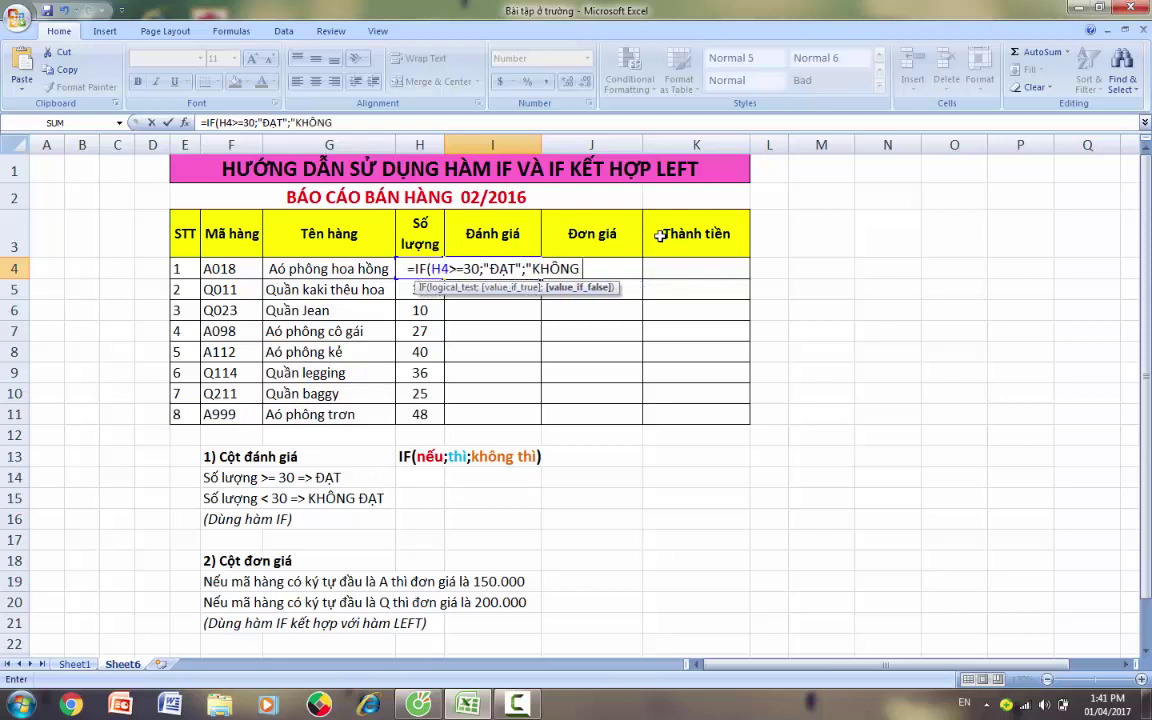
type(" ĐẠT")
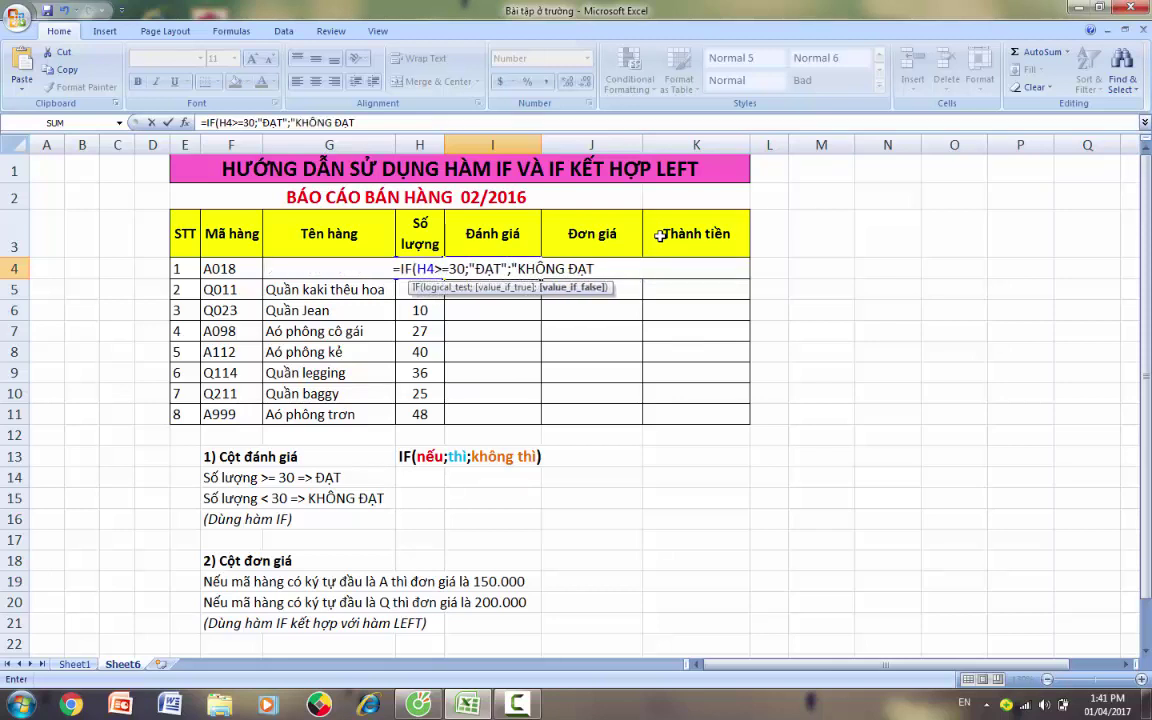
type("\")")
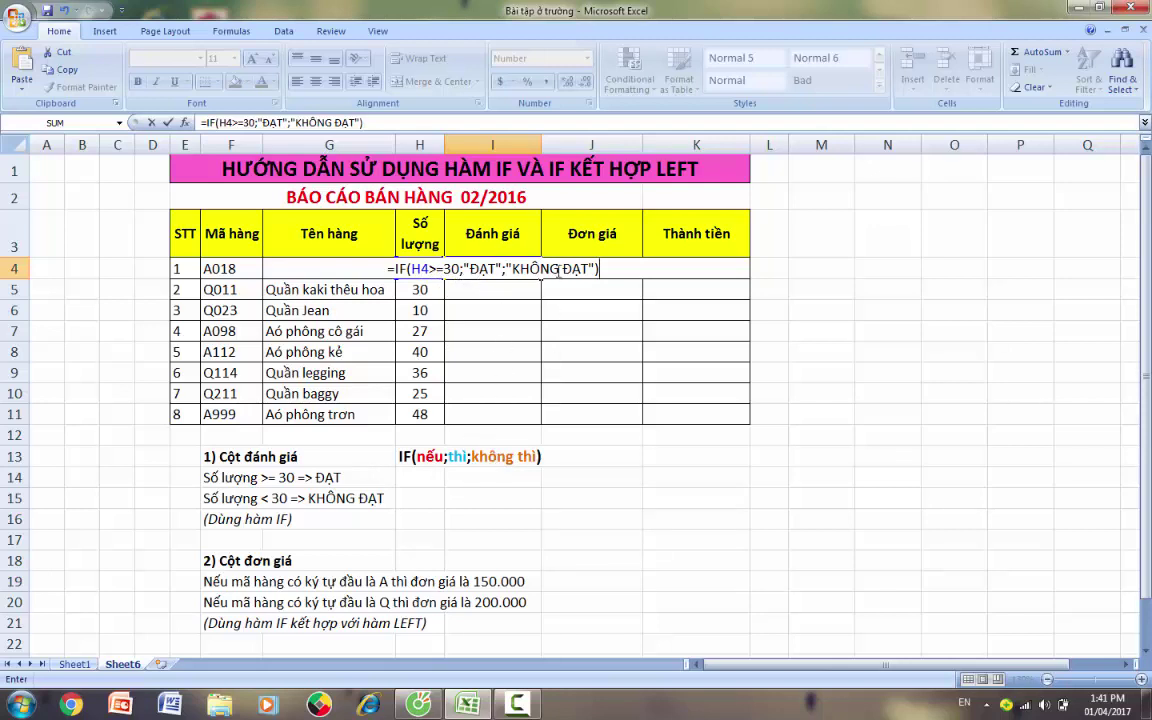
key("Return")
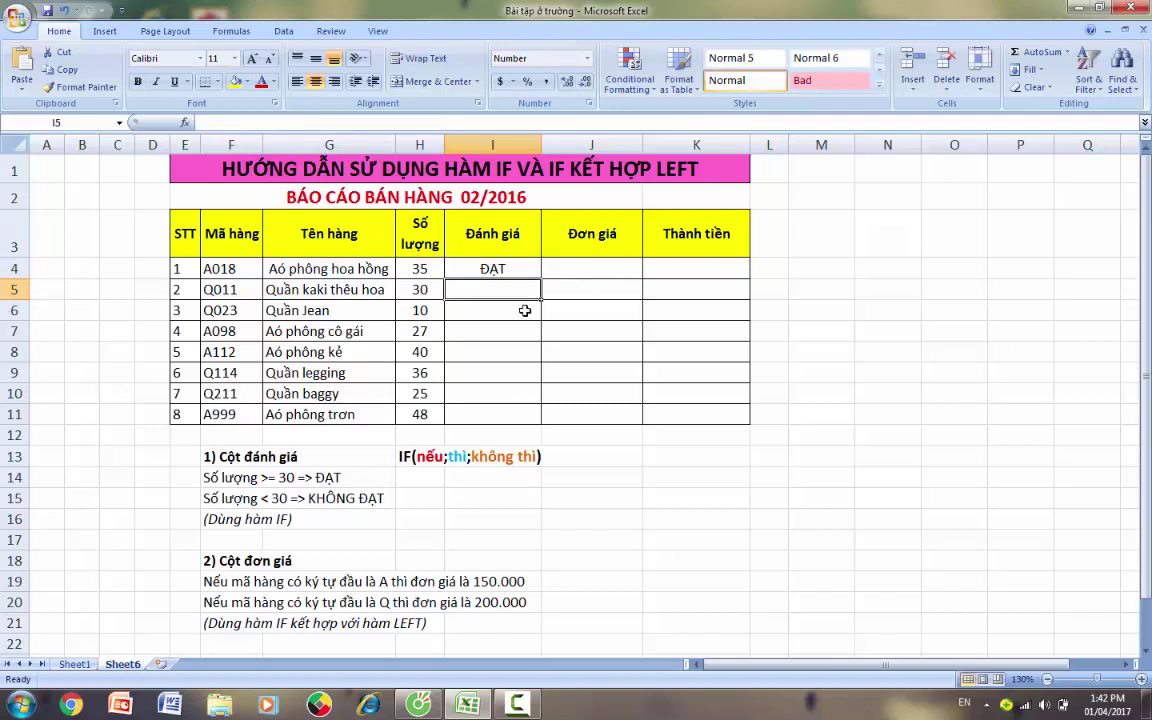
- Copy the I4 rating formula down the Đánh giá column to I11
left_click(524, 268)
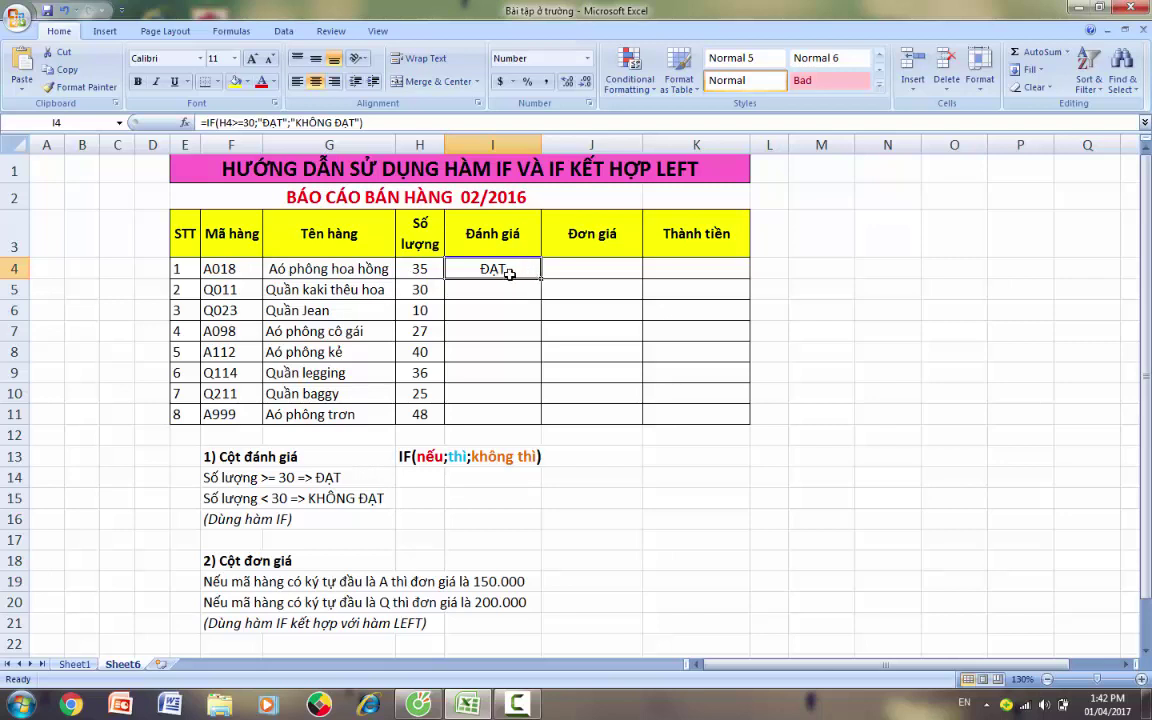
left_click_drag(541, 281, 541, 414)
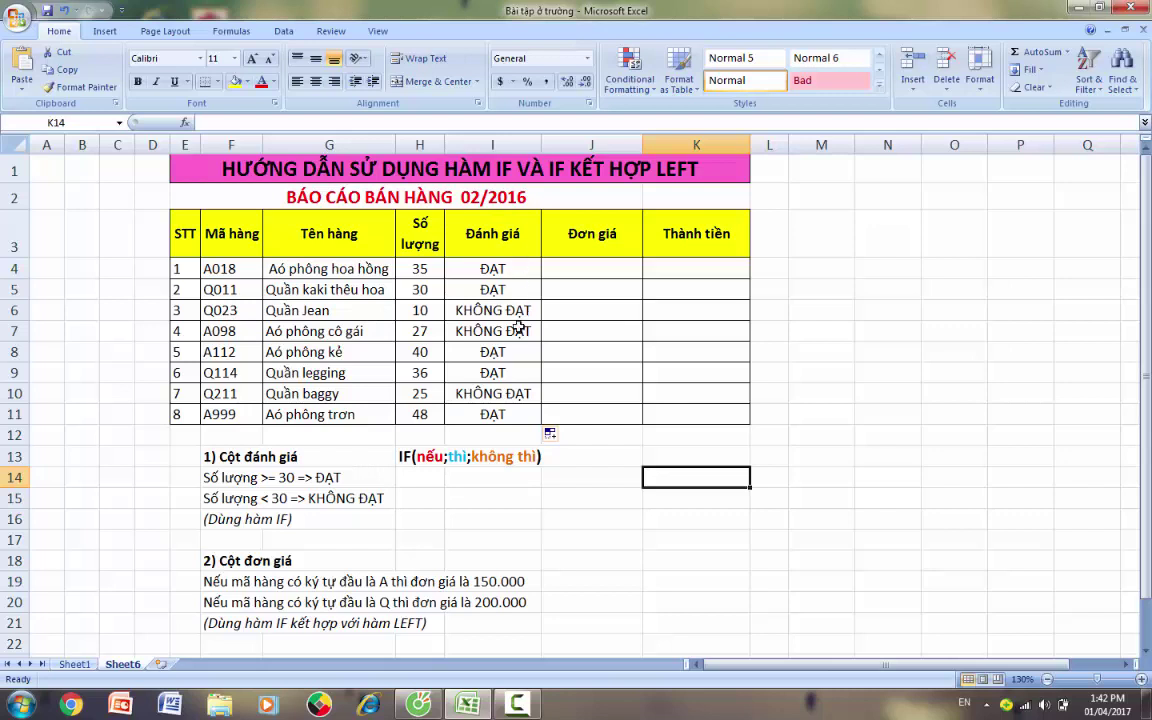
key("Down")
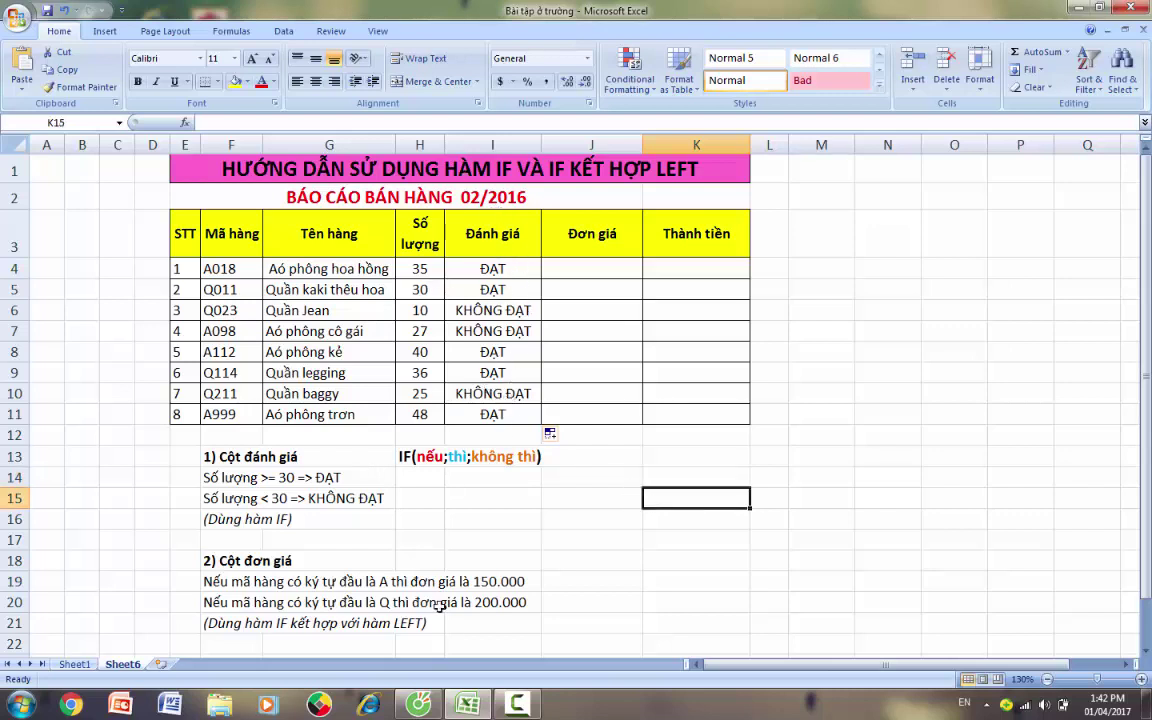
- Examine the Đơn giá pricing rules and the first letters of the product codes in the Mã hàng column
left_click(334, 553)
key("Down")
left_click(552, 214)
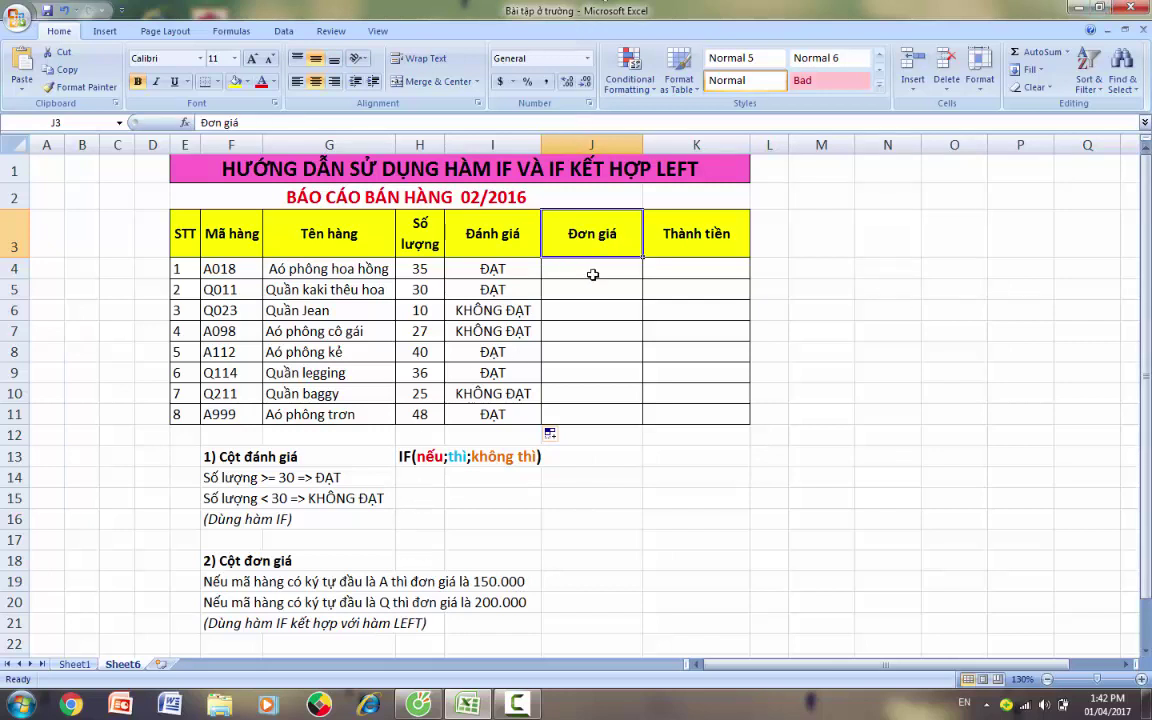
left_click(224, 267)
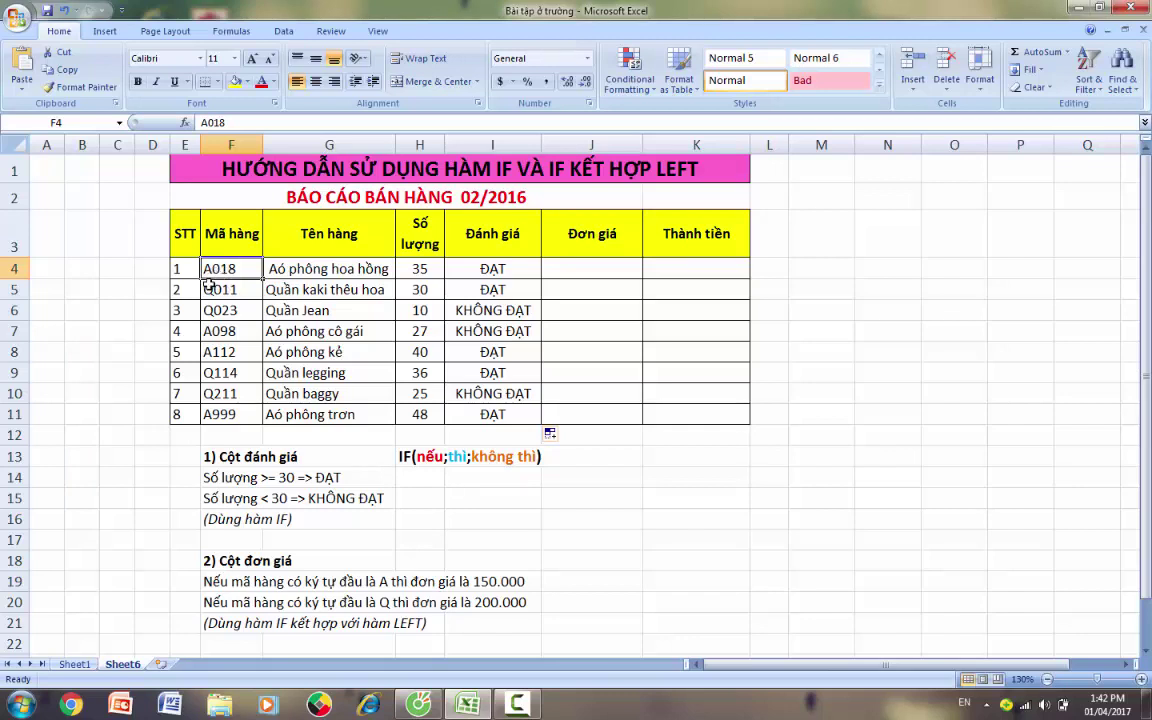
left_click(222, 292)
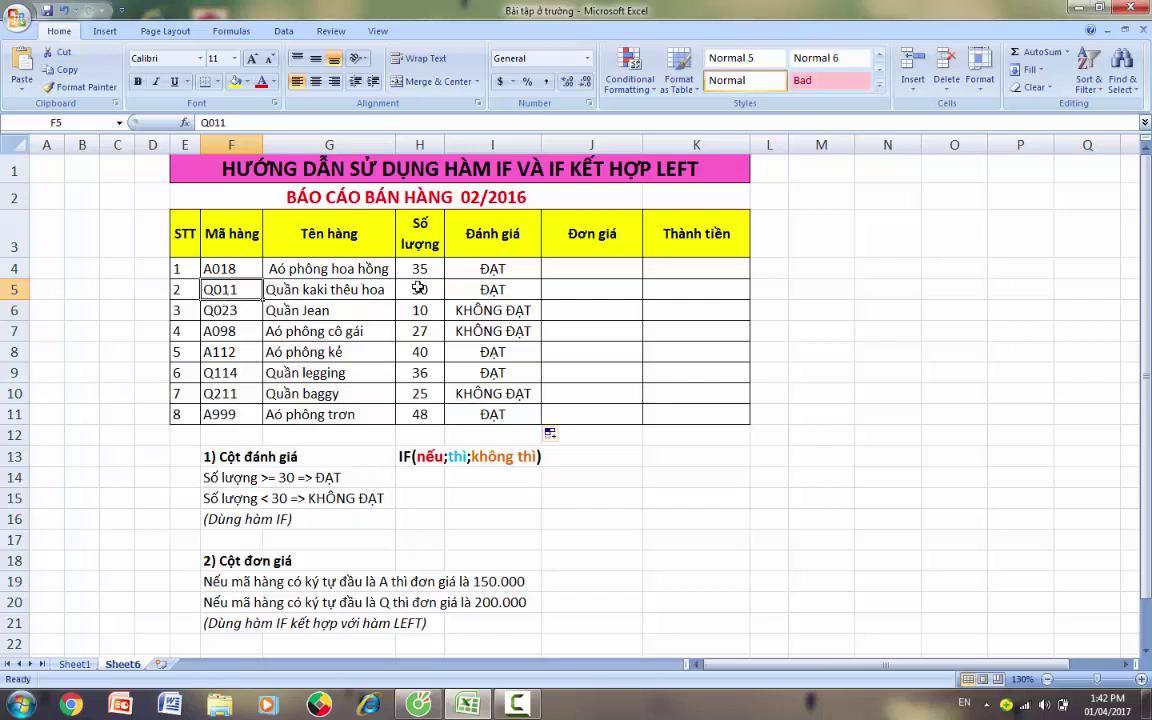
- Start an IF formula in J4, the first Đơn giá cell, with a nested LEFT function as its condition
left_click(575, 268)
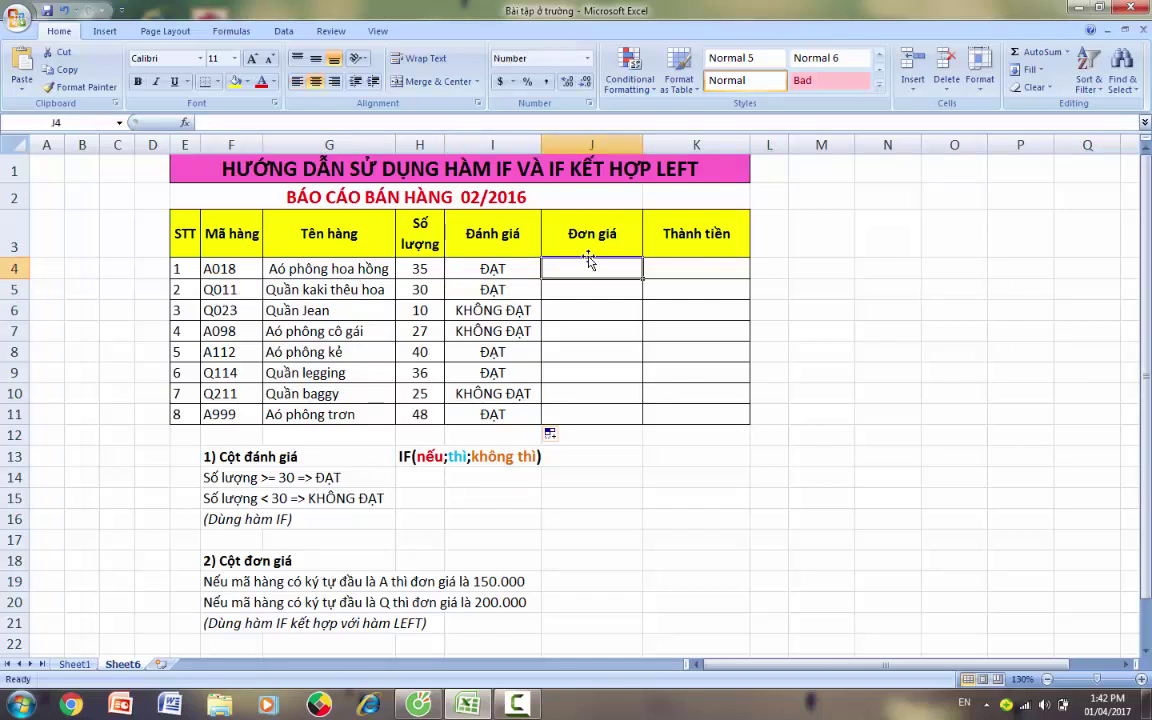
type("=")
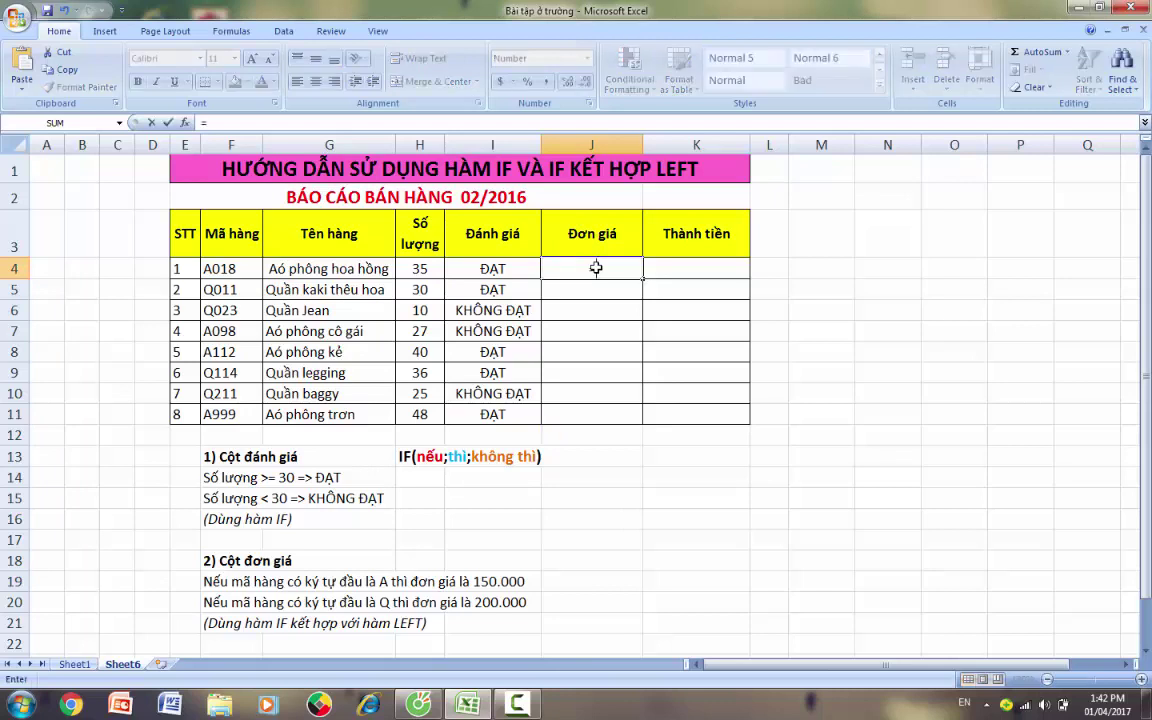
type("IF")
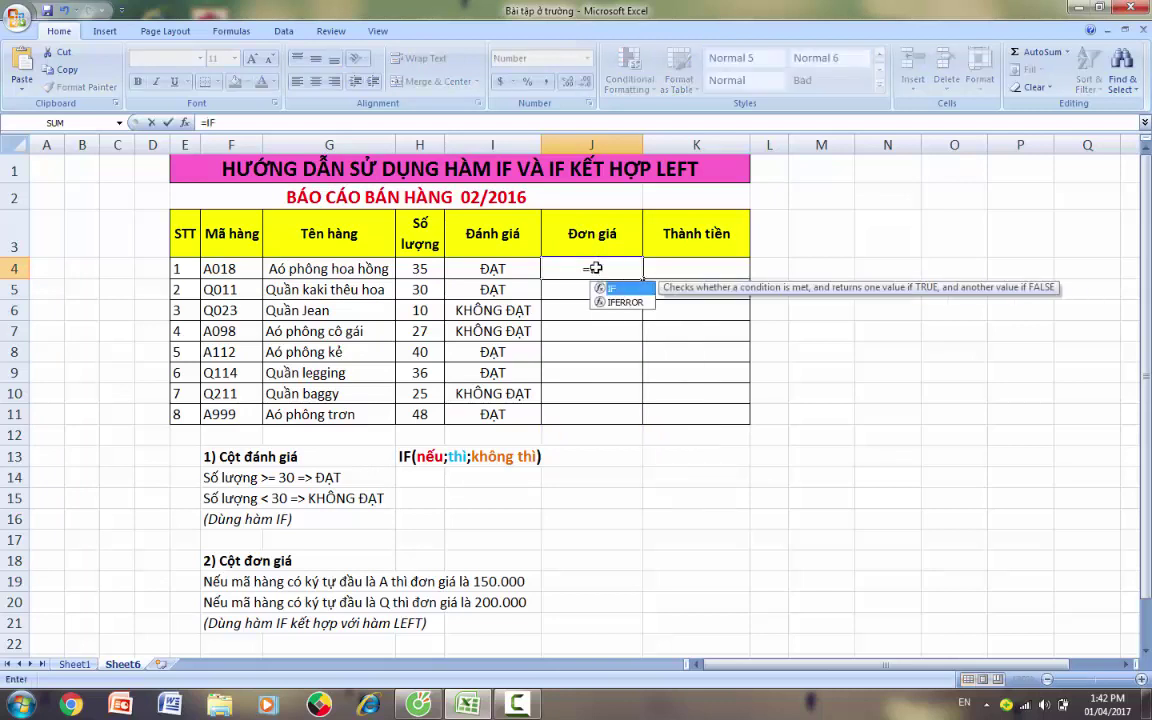
double_click(632, 289)
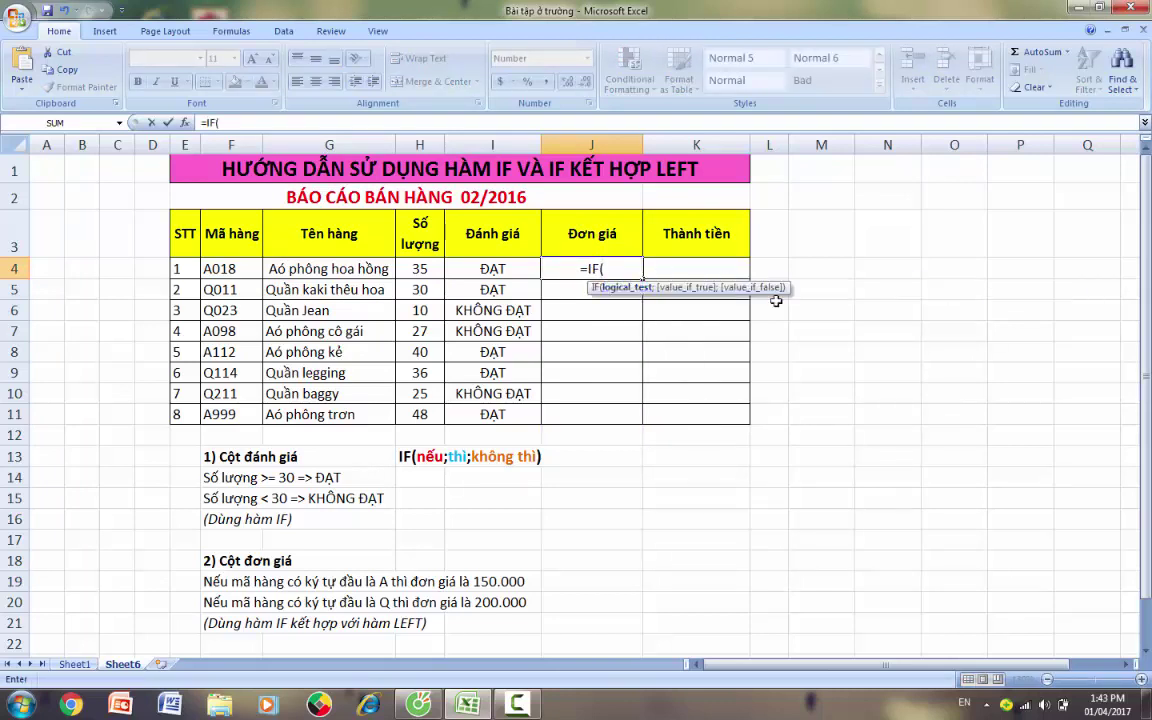
type("LEFT")
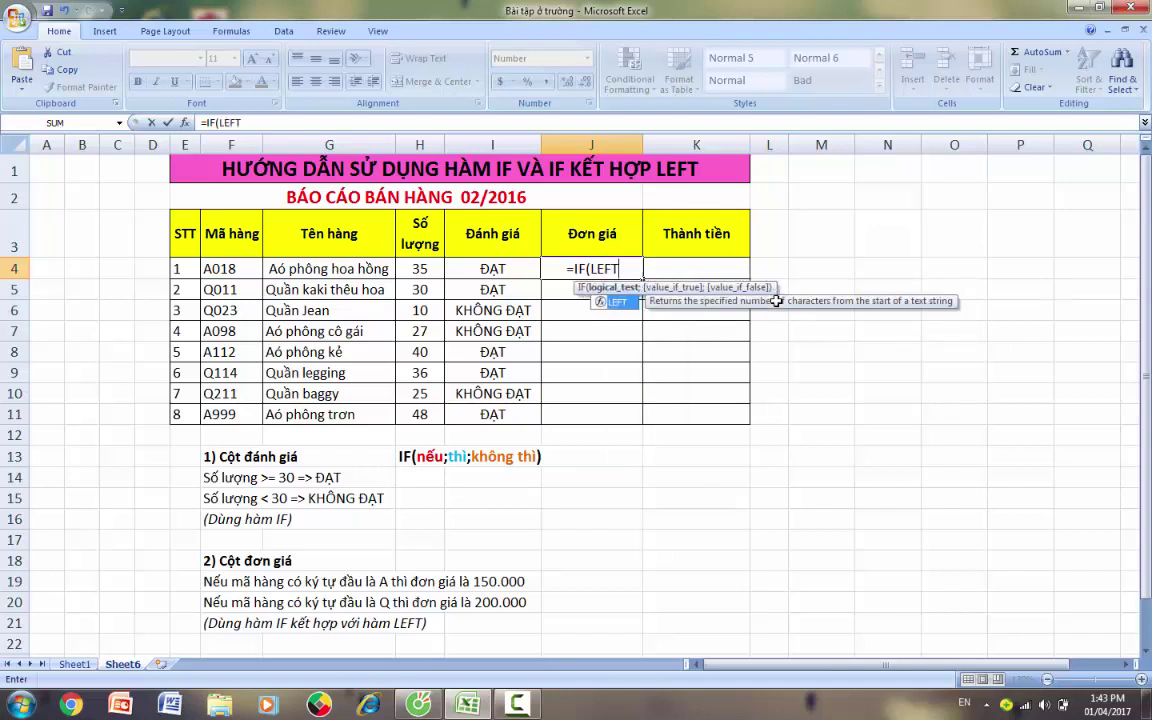
double_click(626, 302)
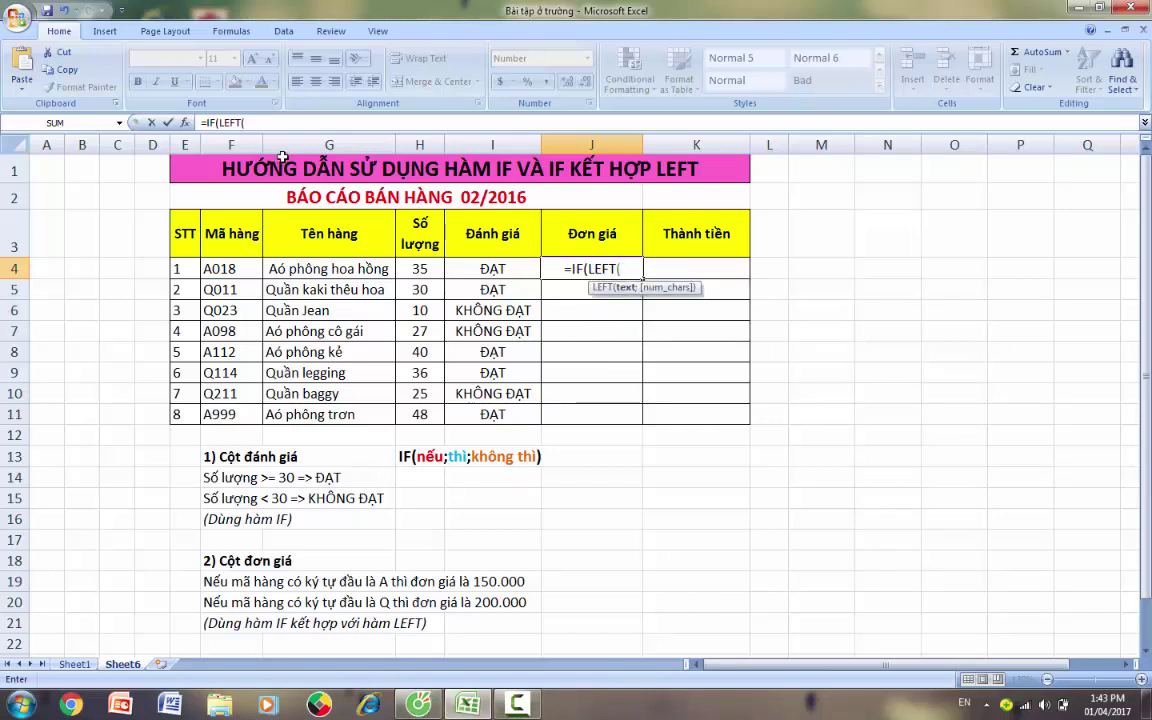
- Complete the condition in J4's formula as LEFT(F4;1)="A" to test the product code's first character
left_click(240, 269)
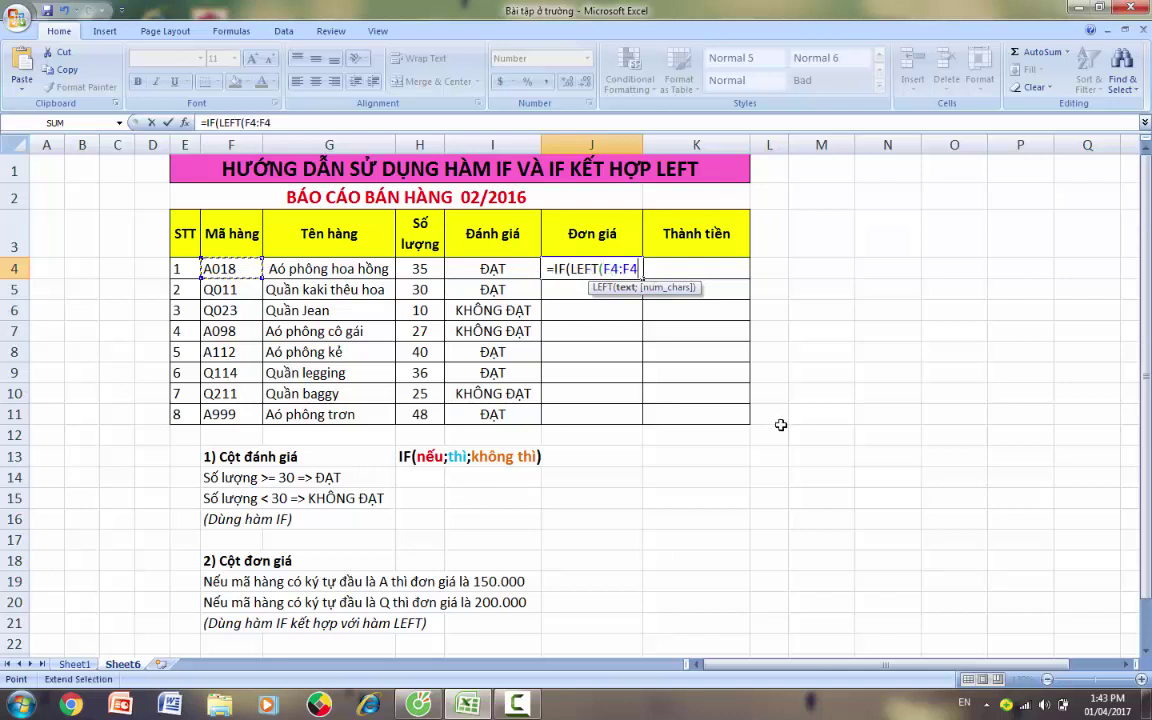
type(";")
key("BackSpace")
type(";")
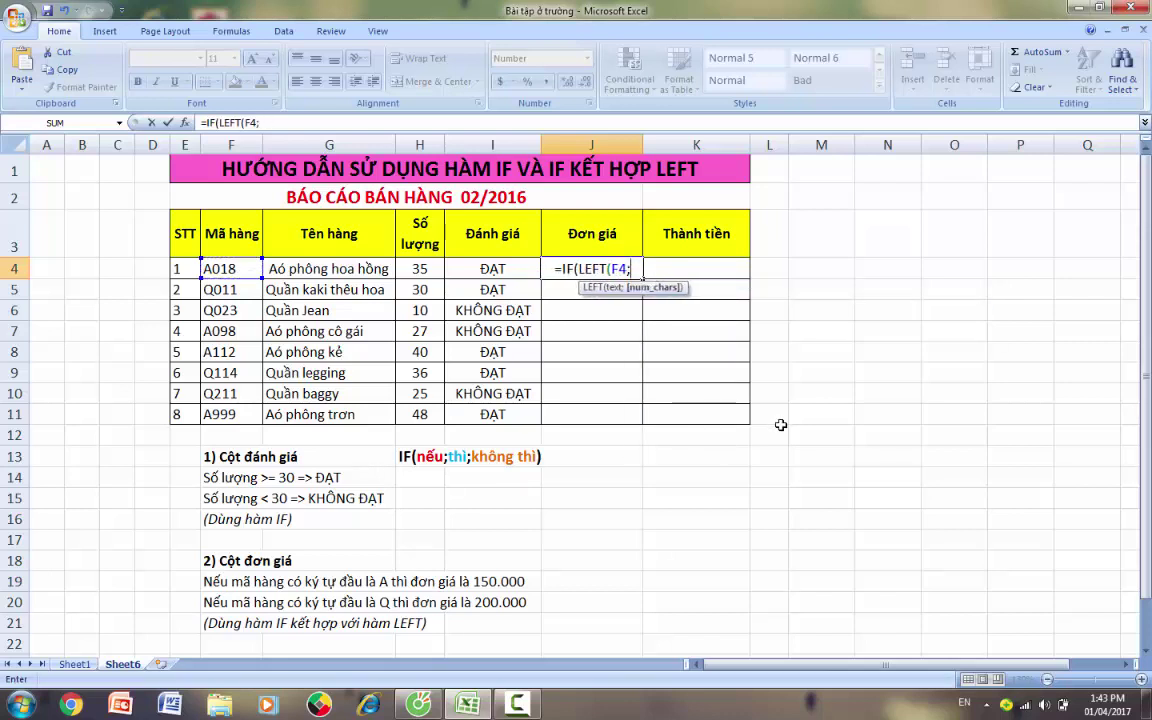
type("1")
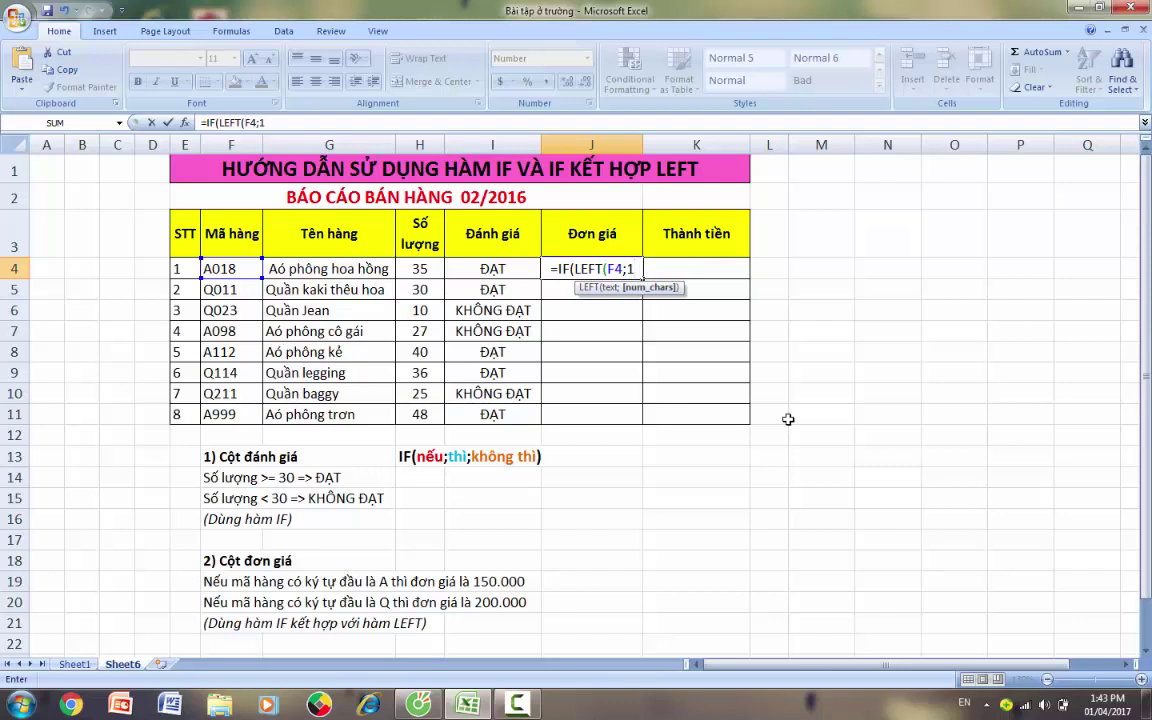
type(")")
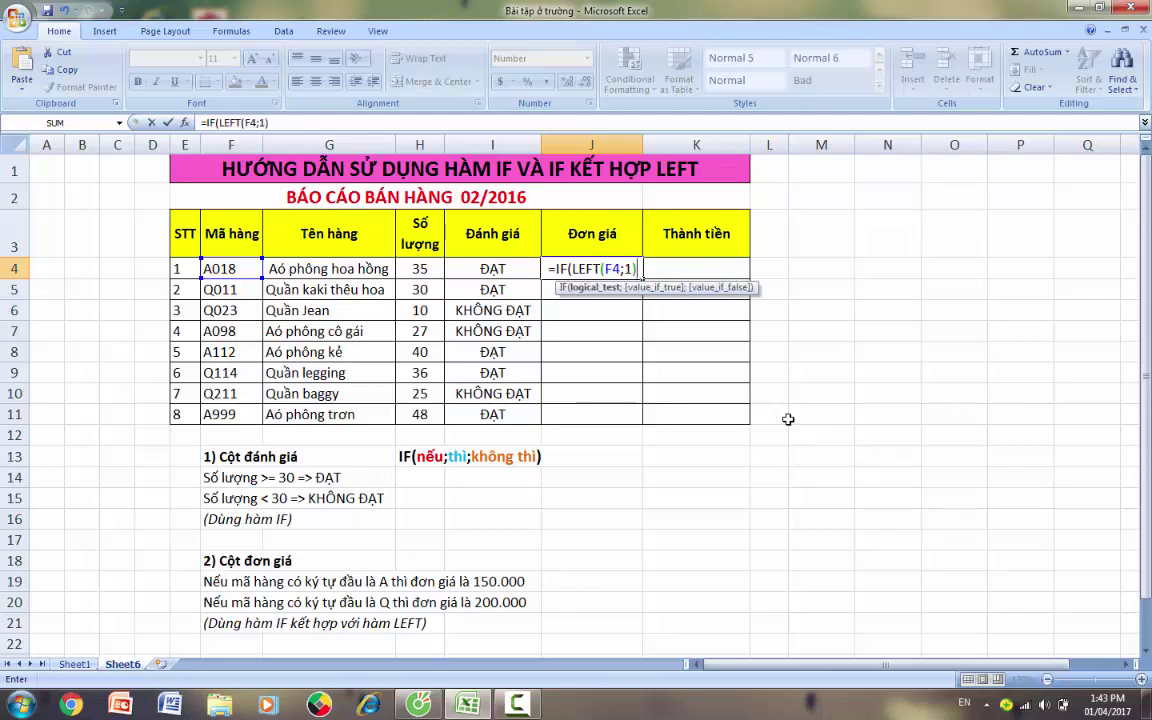
type("=")
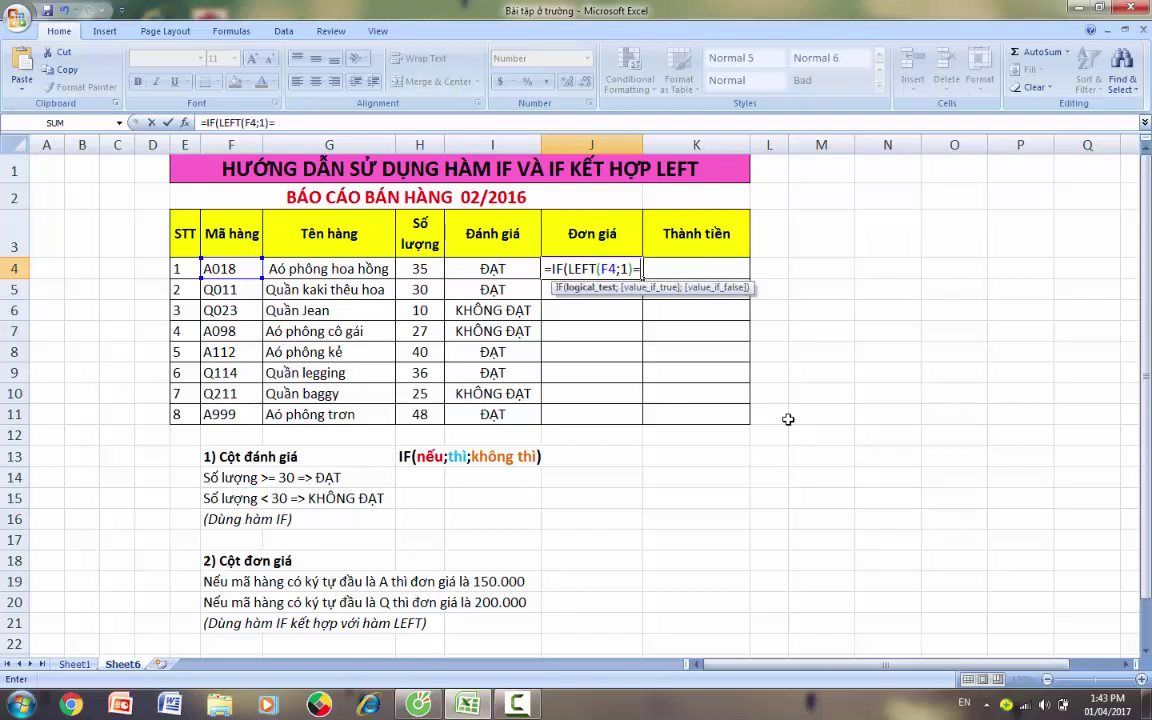
type("\"a")
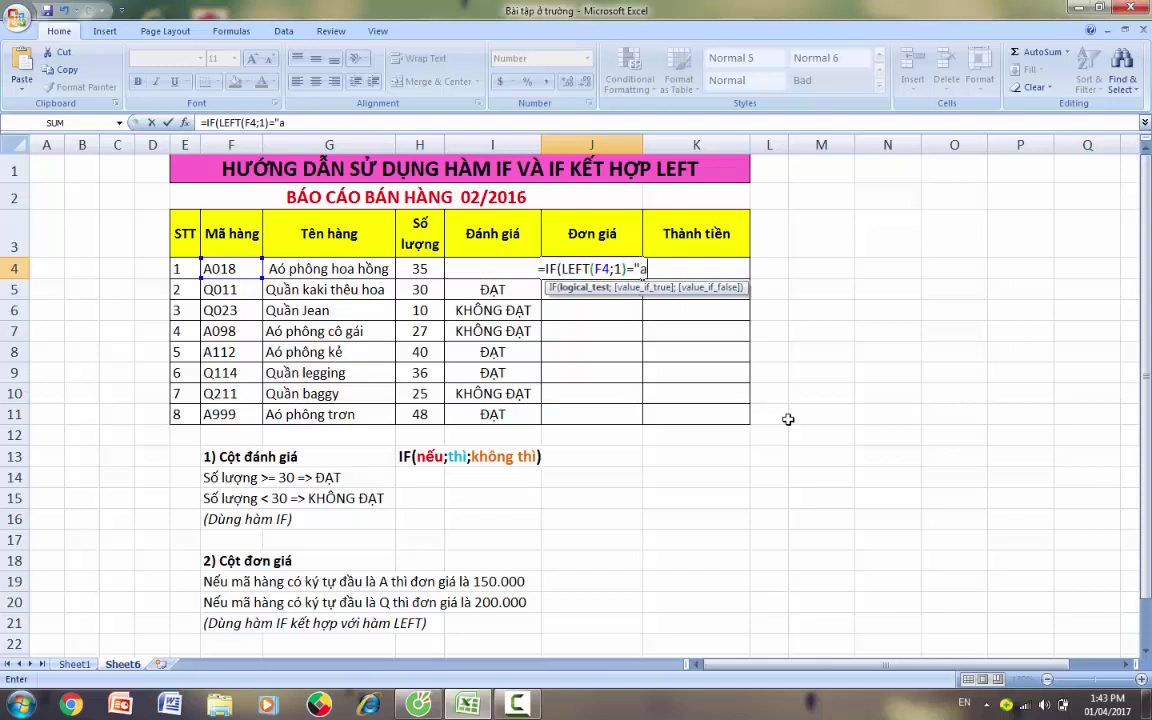
key("BackSpace")
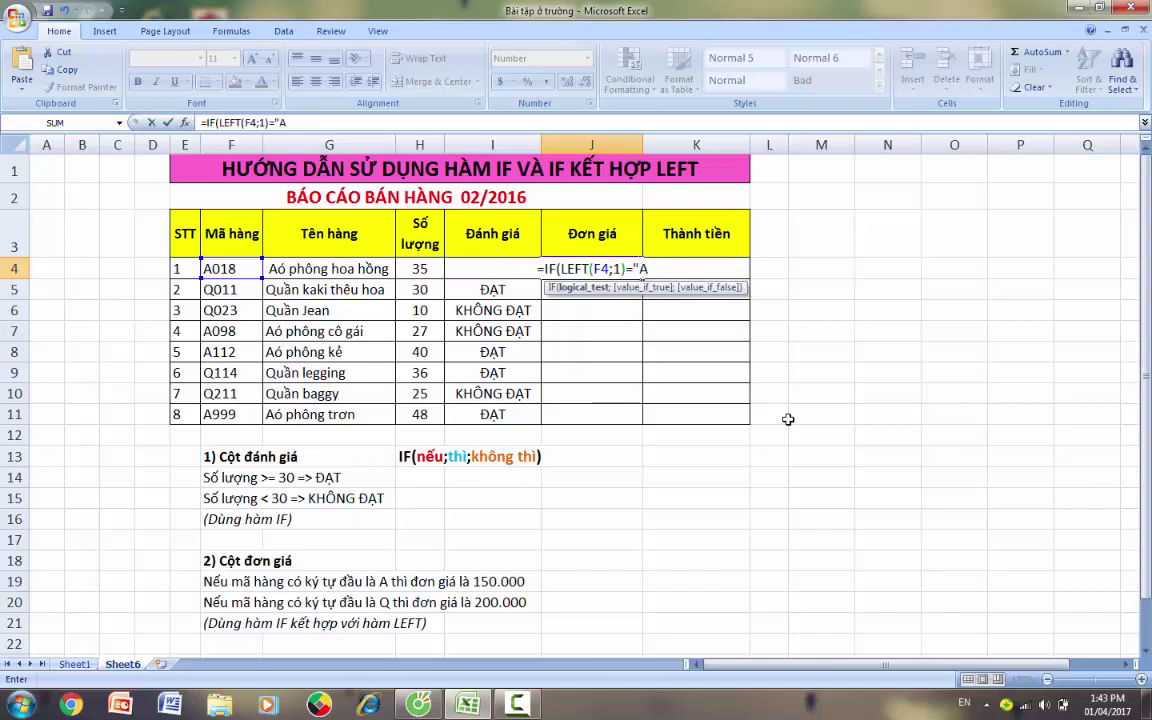
type("\";")
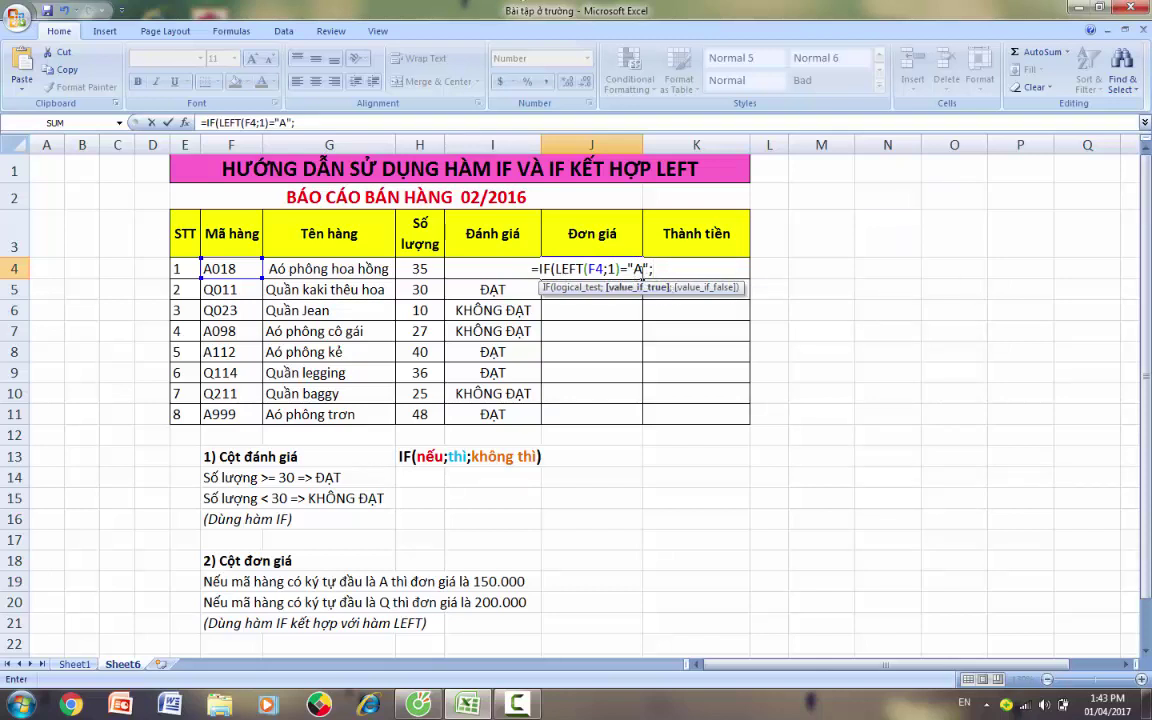
- Finish J4's IF formula to return 150000 when the condition is true and 200000 otherwise
left_click(458, 581)
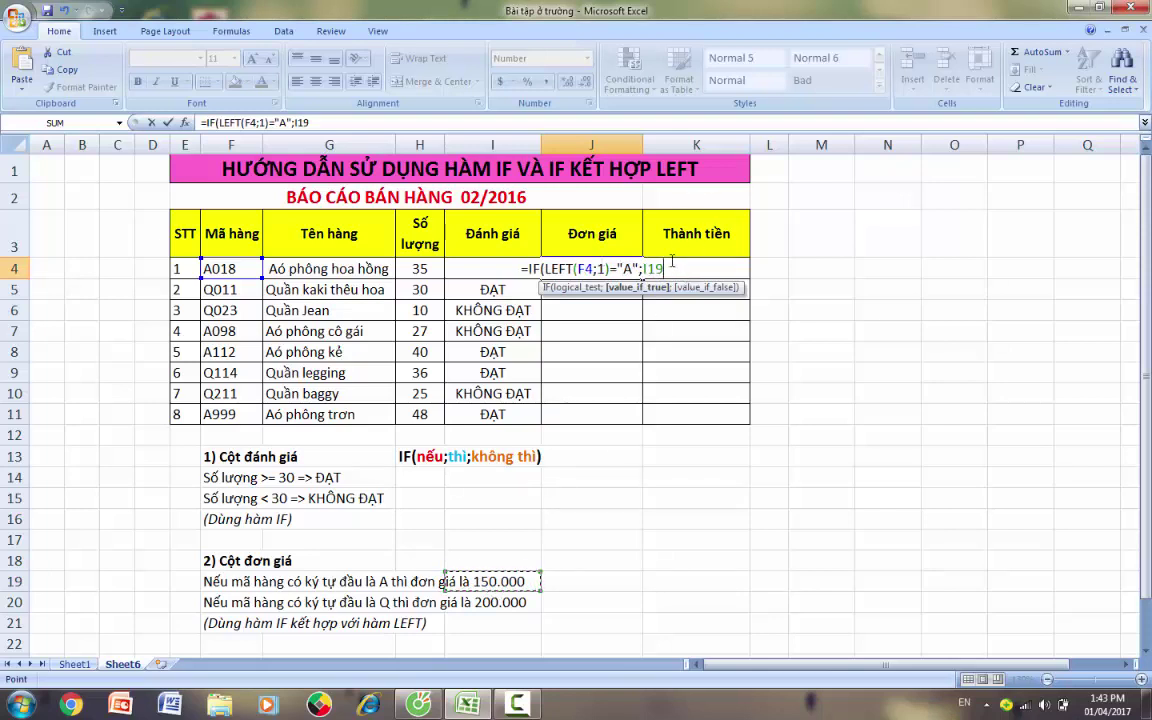
key("BackSpace")
key("BackSpace")
key("BackSpace")
type("150000")
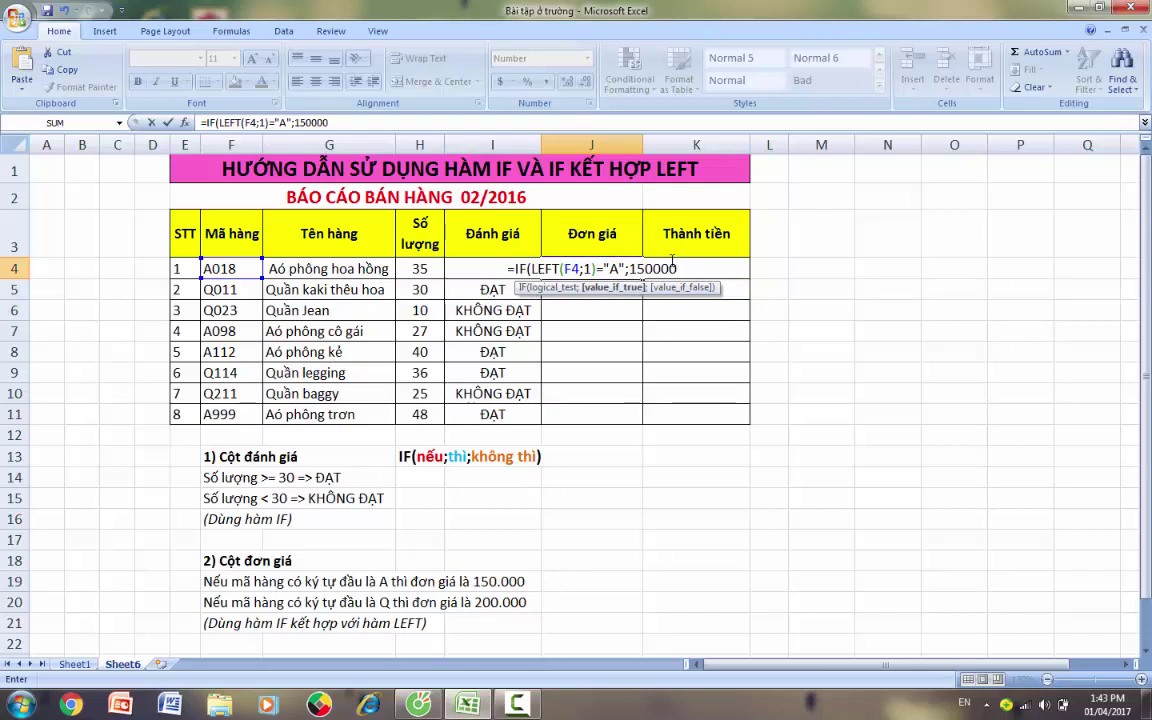
type(";")
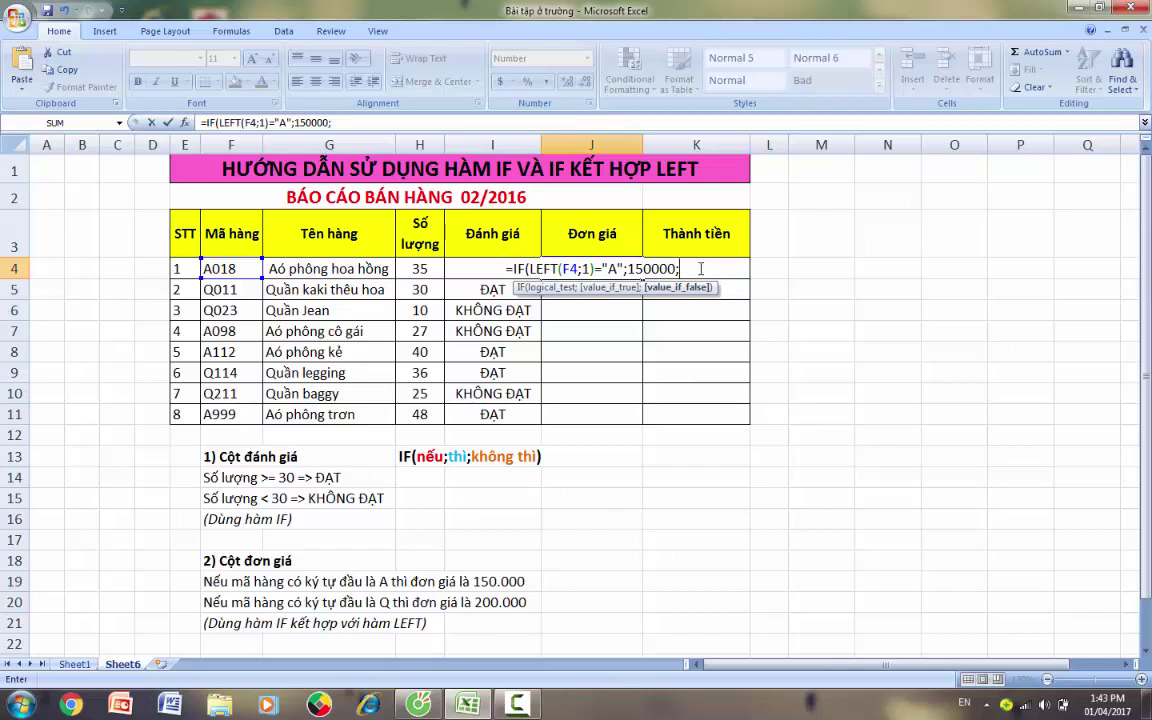
type("200000")
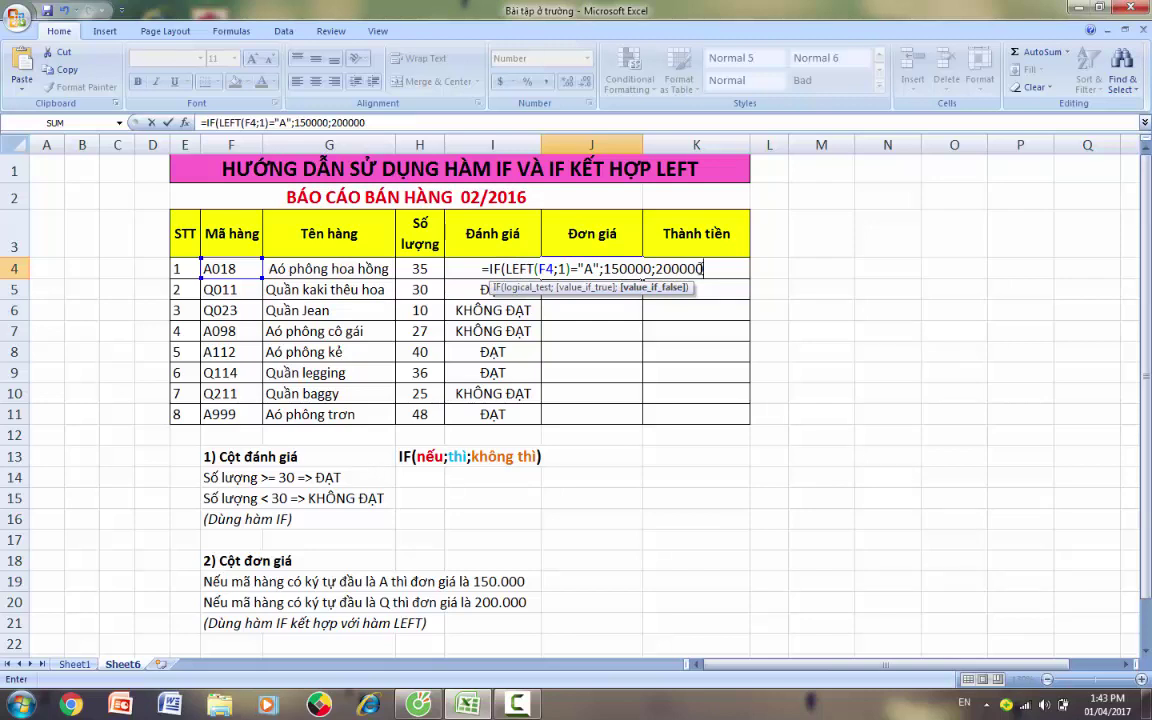
type(")")
key("Return")
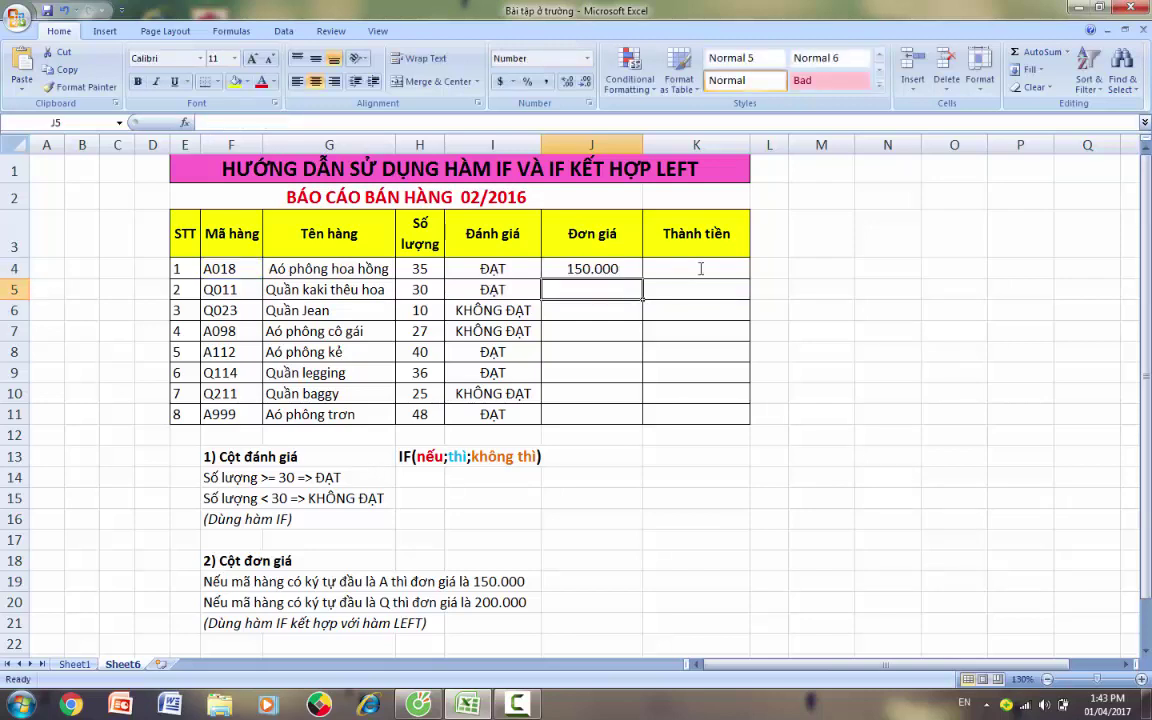
- Check J4 against its product code and the pricing rule, and copy its formula down the Đơn giá column to J11
left_click(608, 268)
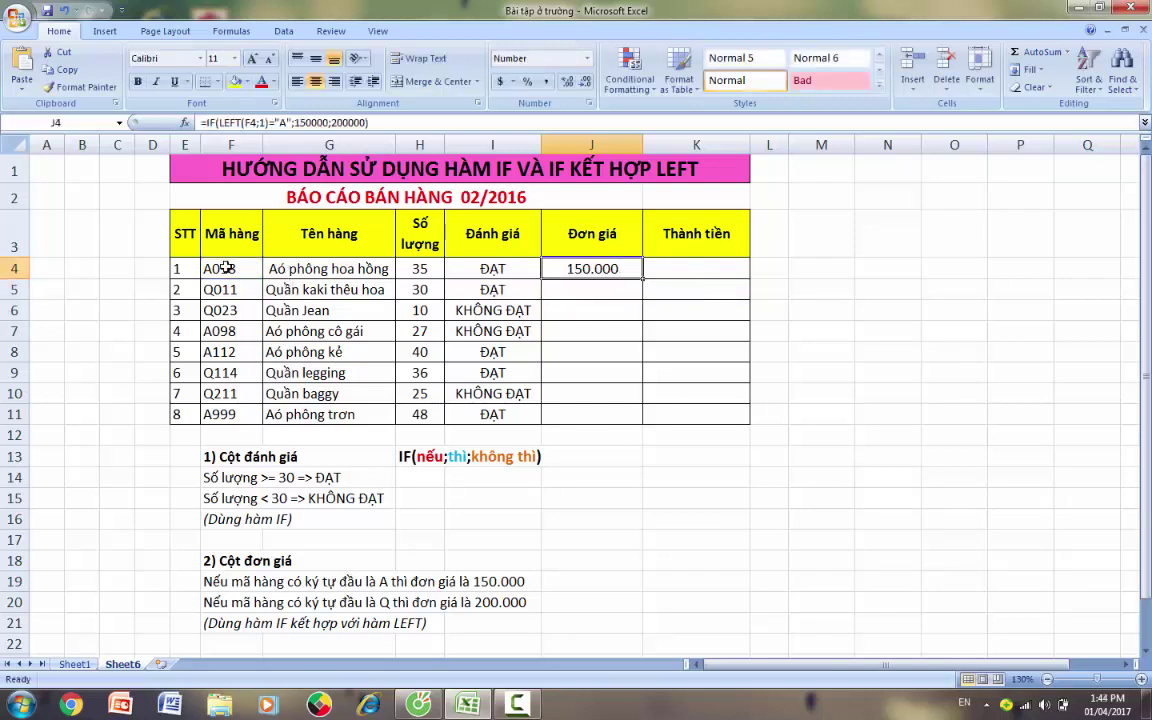
left_click(224, 270)
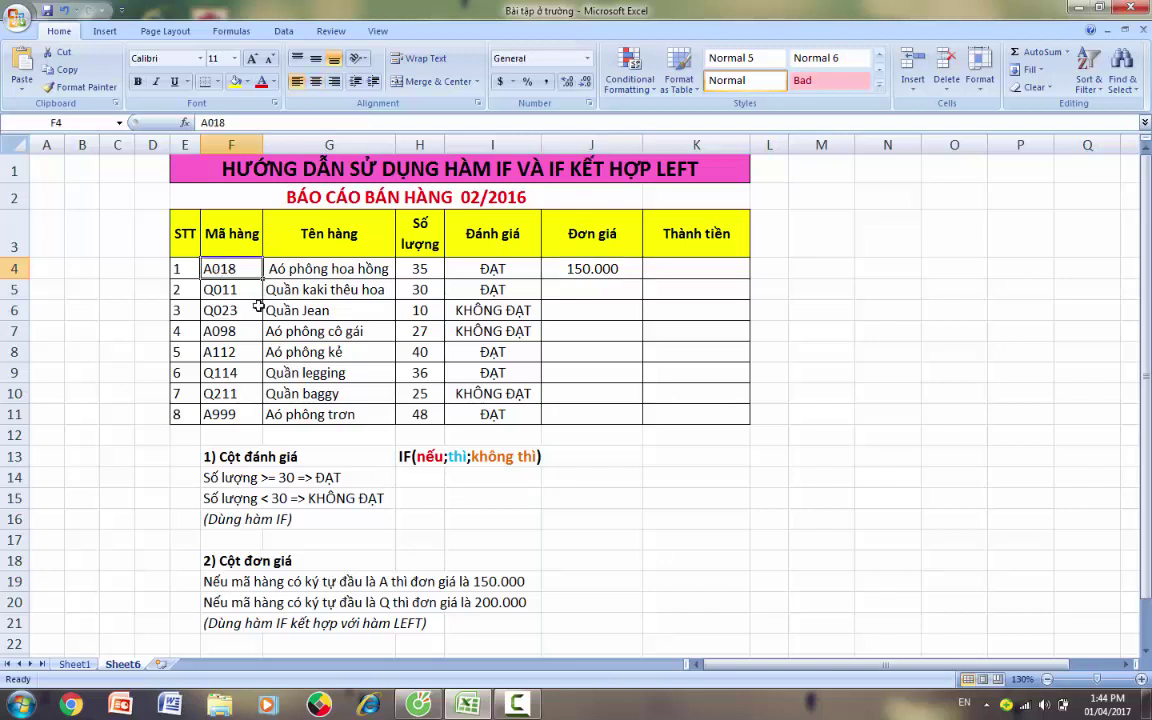
left_click(372, 582)
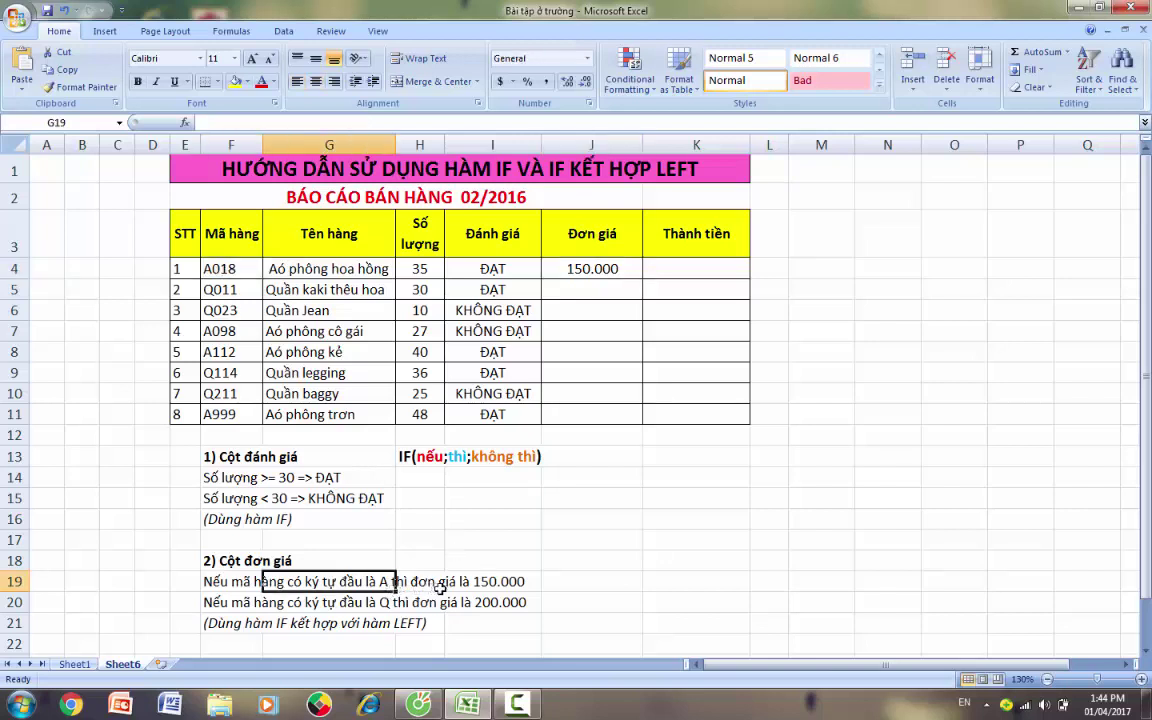
left_click(501, 588)
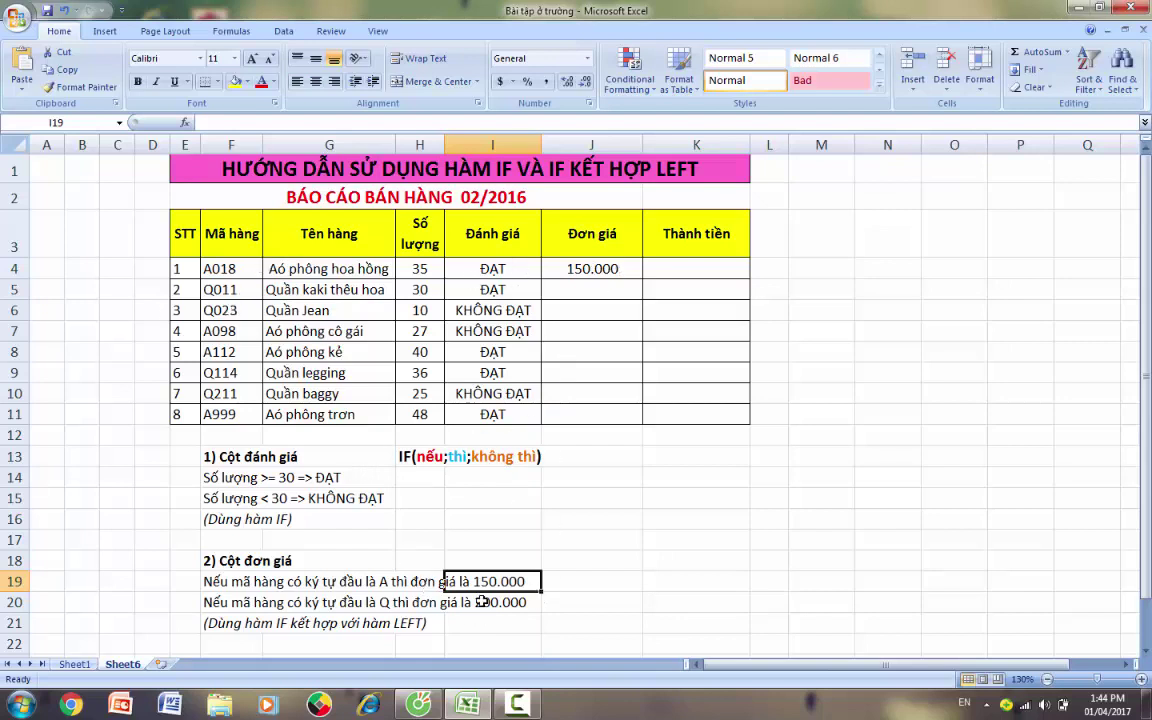
left_click(602, 268)
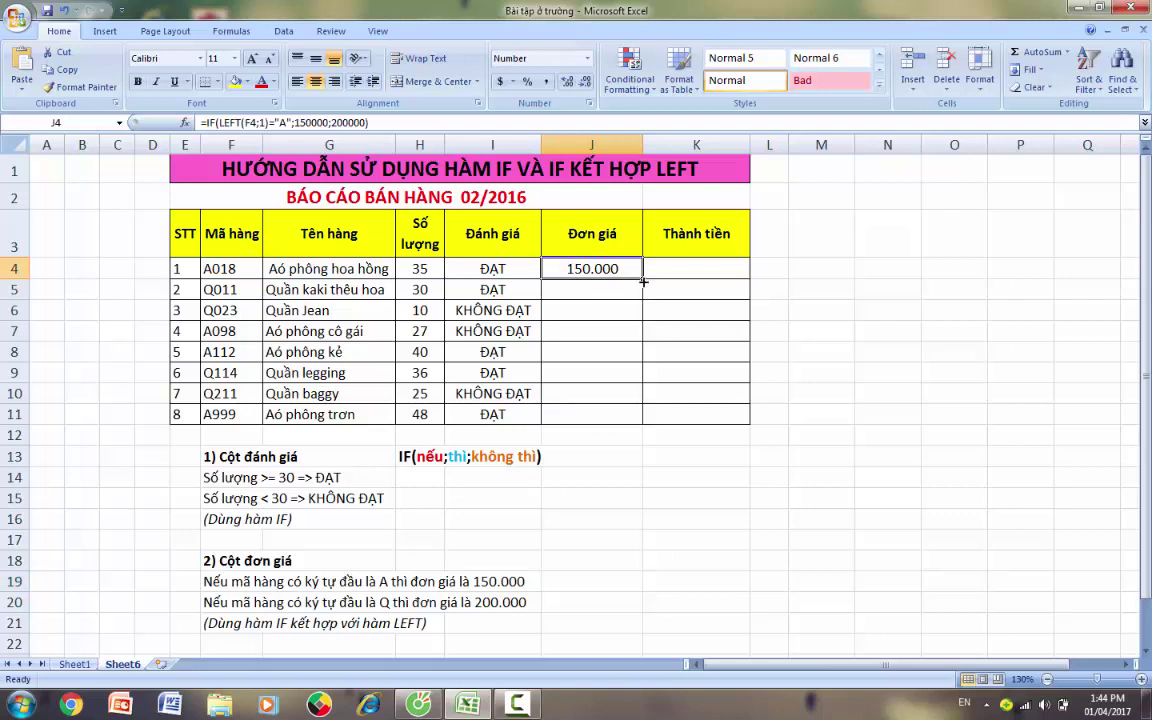
left_click_drag(643, 282, 640, 404)
left_click(630, 414)
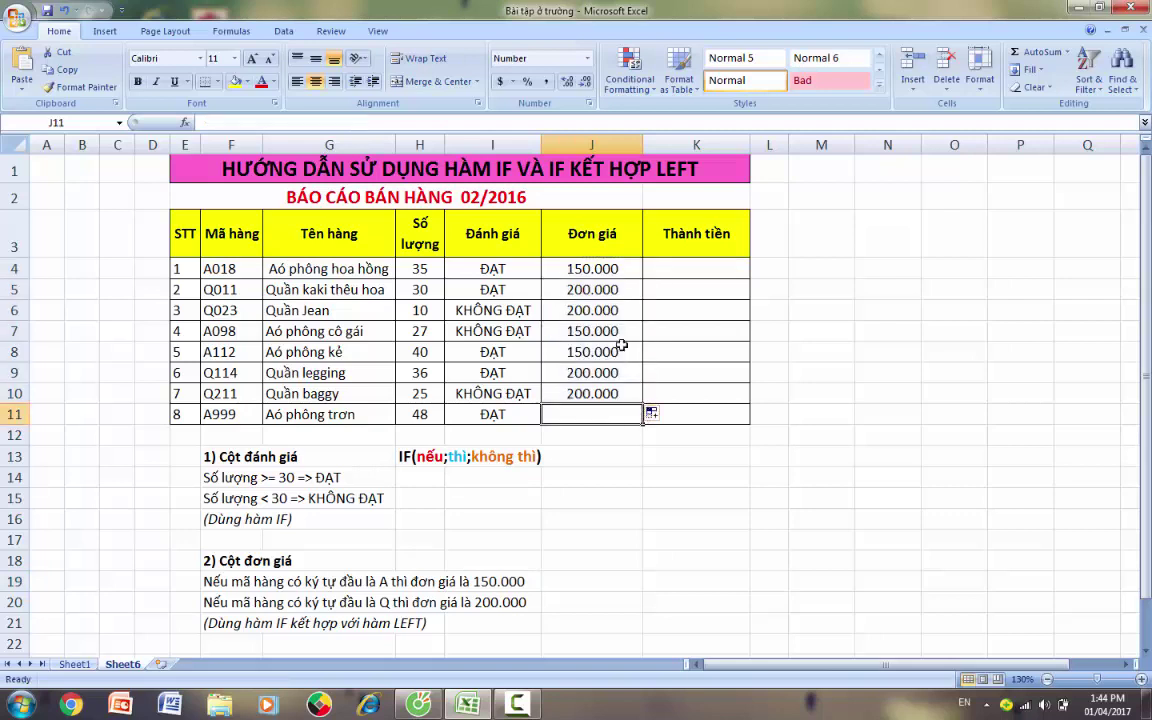
left_click(620, 271)
left_click_drag(643, 282, 640, 414)
left_click(590, 456)
left_click(695, 560)
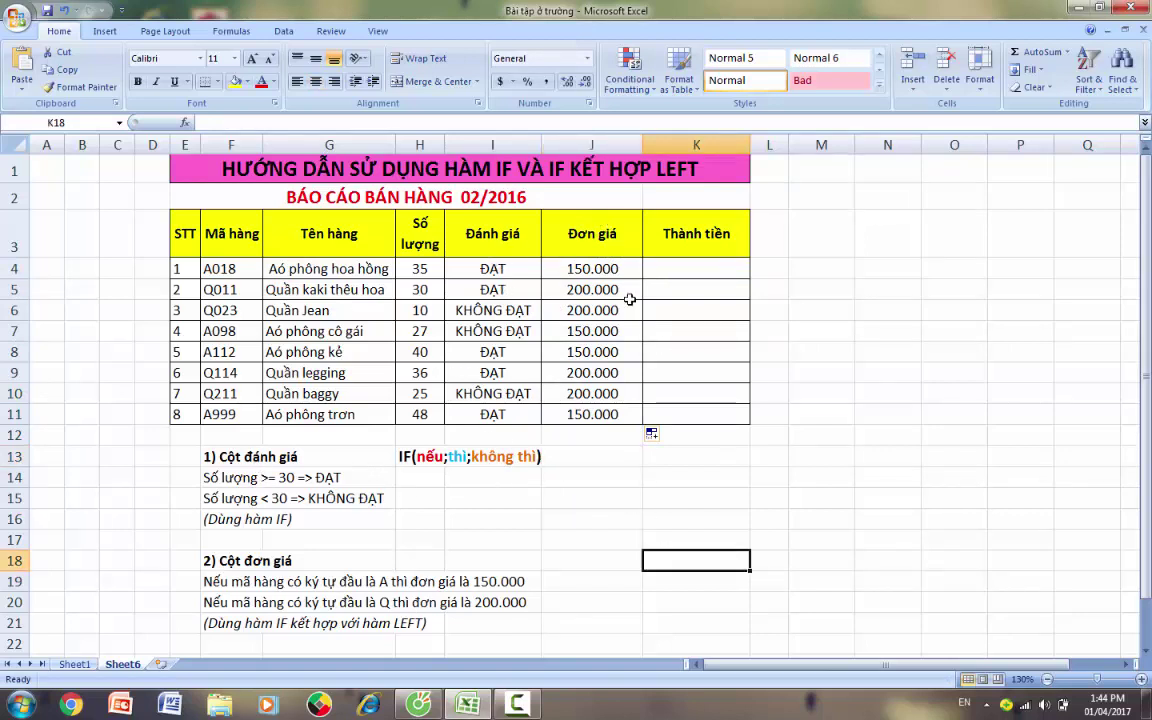
- Enter the formula =H4*J4 in K4, the first Thành tiền cell, to multiply quantity by unit price
left_click(713, 264)
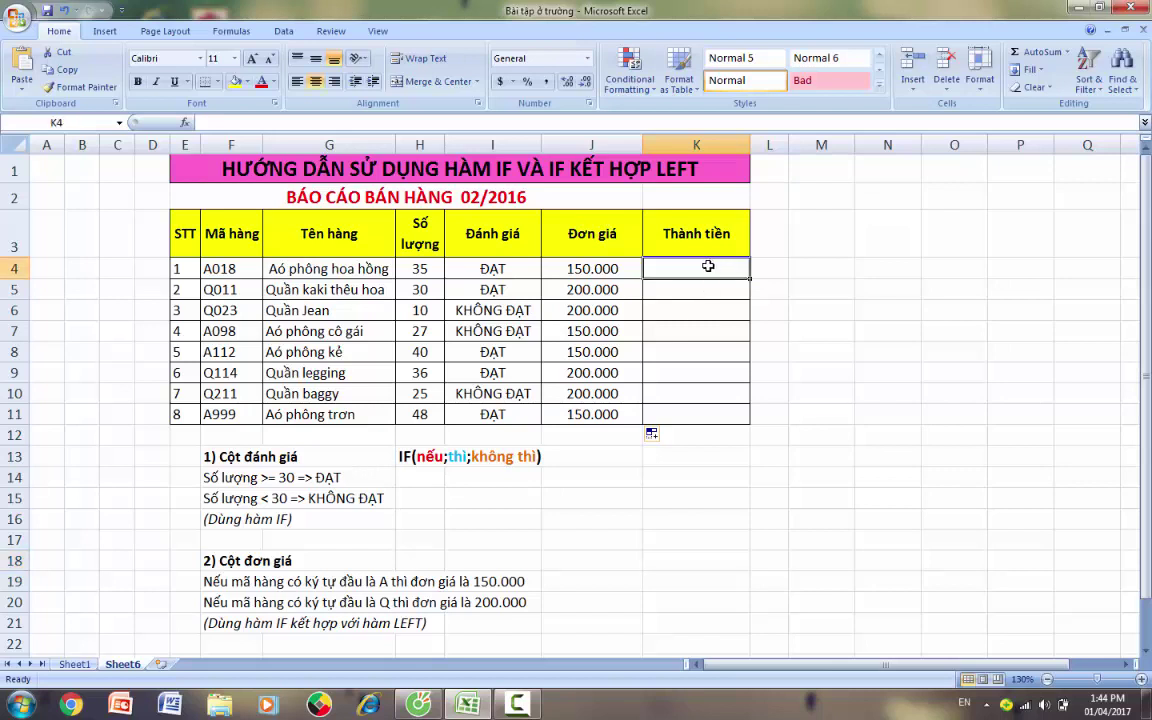
left_click(428, 268)
left_click(598, 266)
left_click(668, 268)
type("=")
left_click(432, 268)
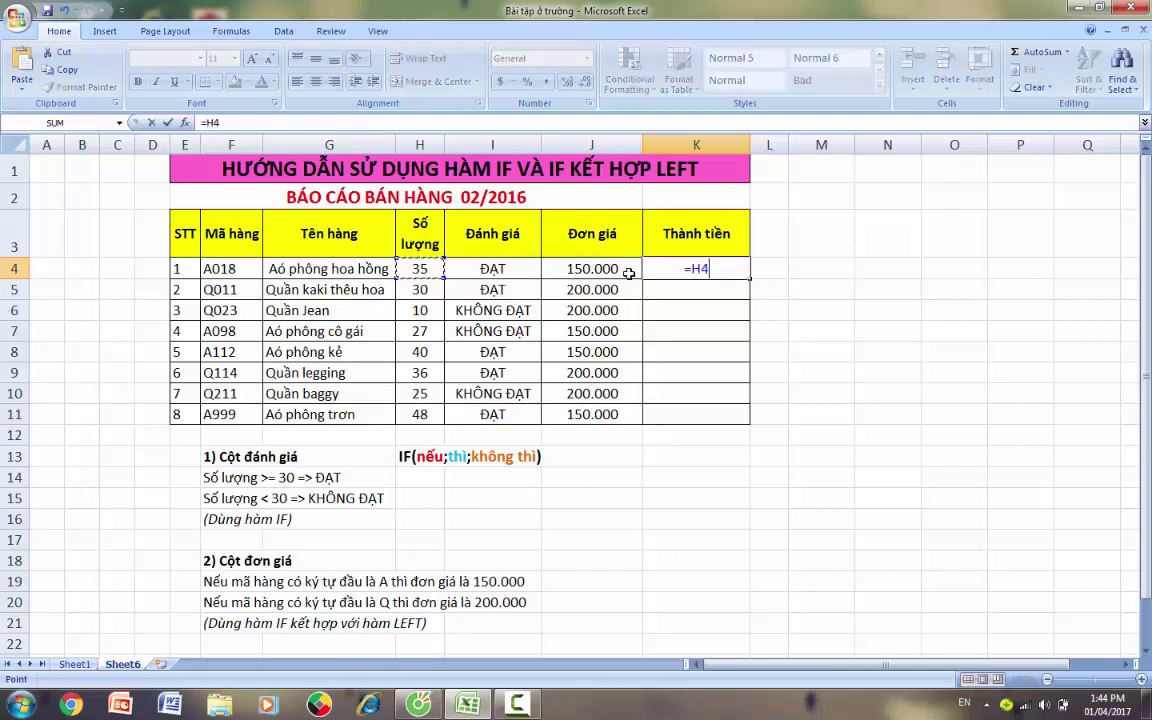
type("*")
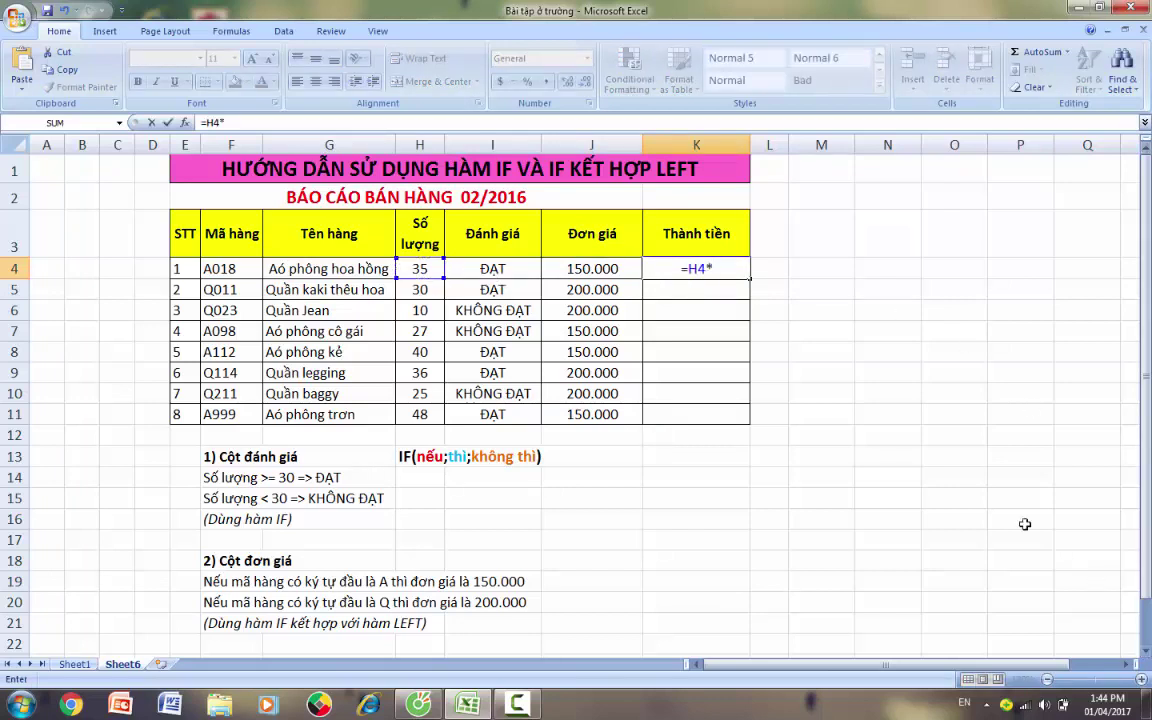
left_click(579, 266)
key("Return")
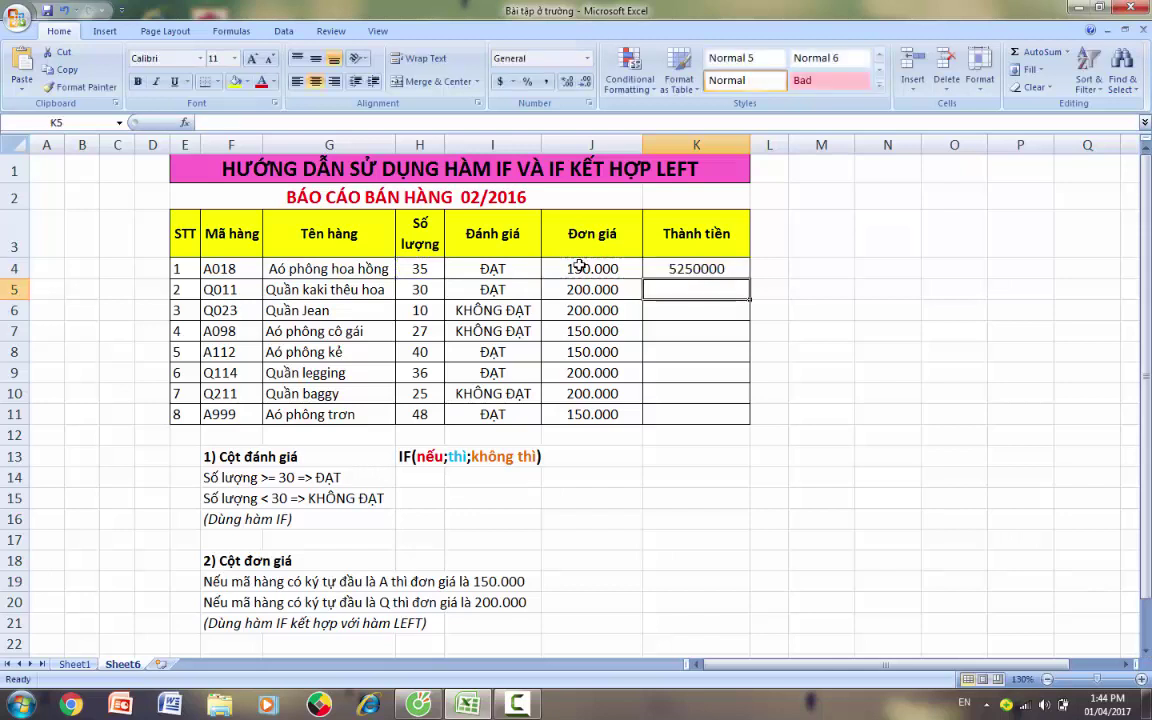
- Format the whole Thành tiền column K as Number with a thousands separator and 0 decimal places
left_click(697, 265)
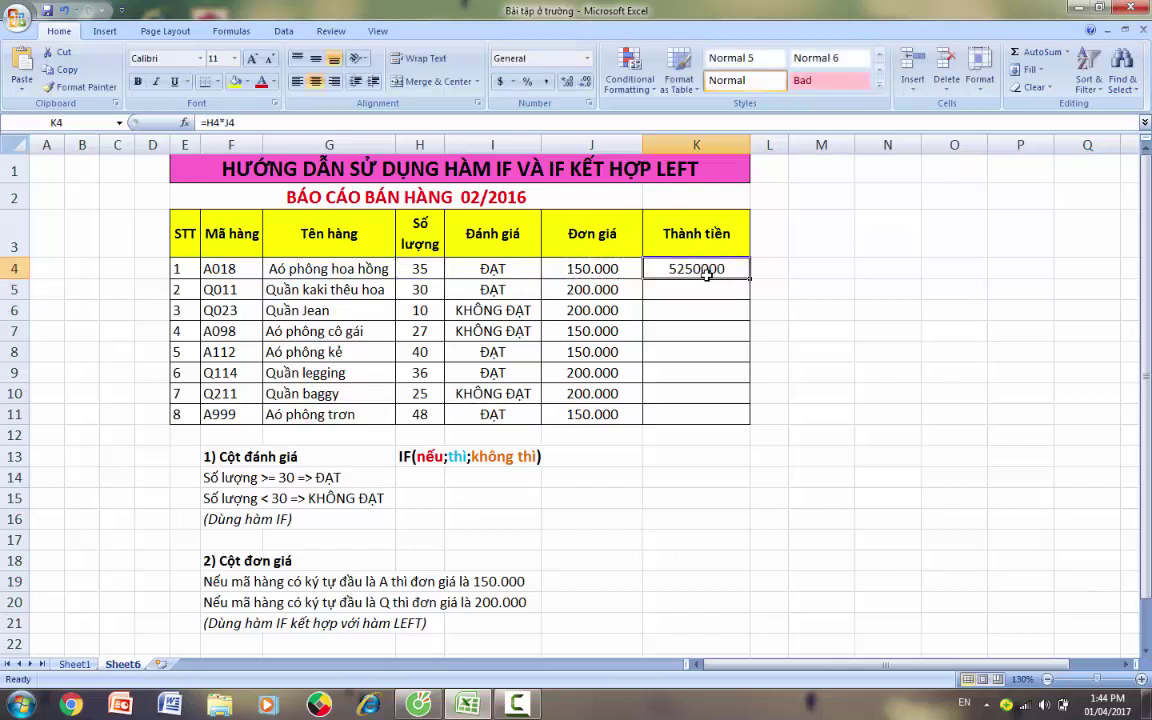
left_click(729, 142)
right_click(729, 142)
left_click(705, 256)
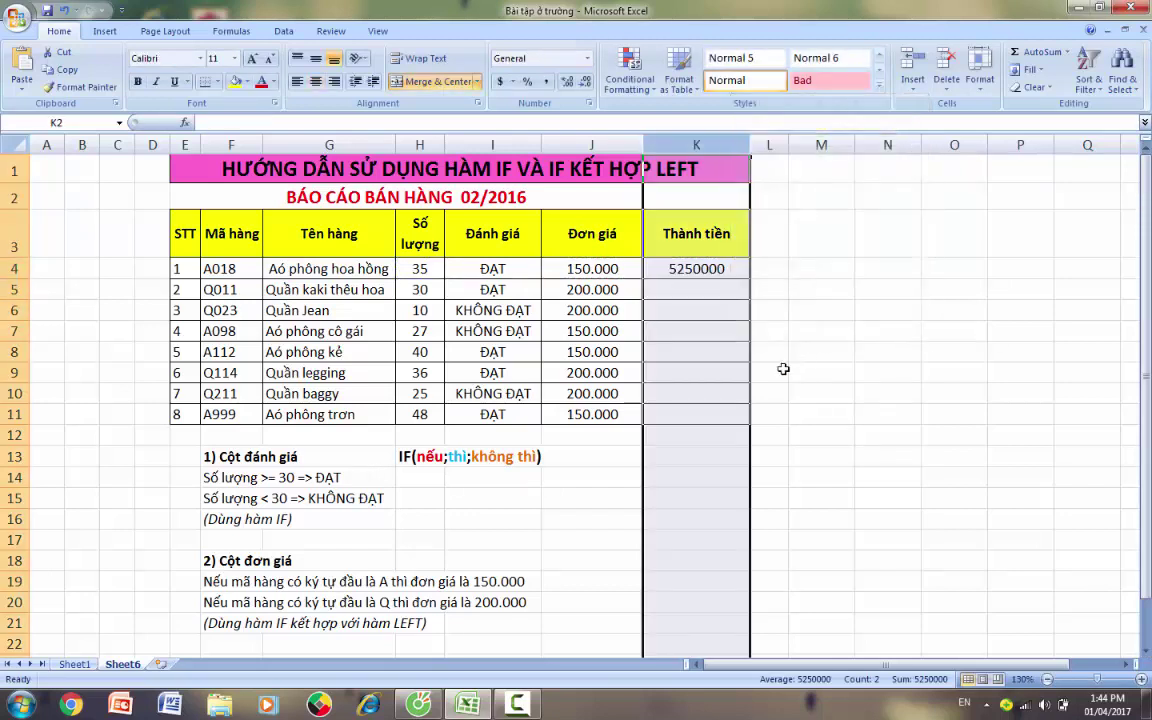
left_click(601, 165)
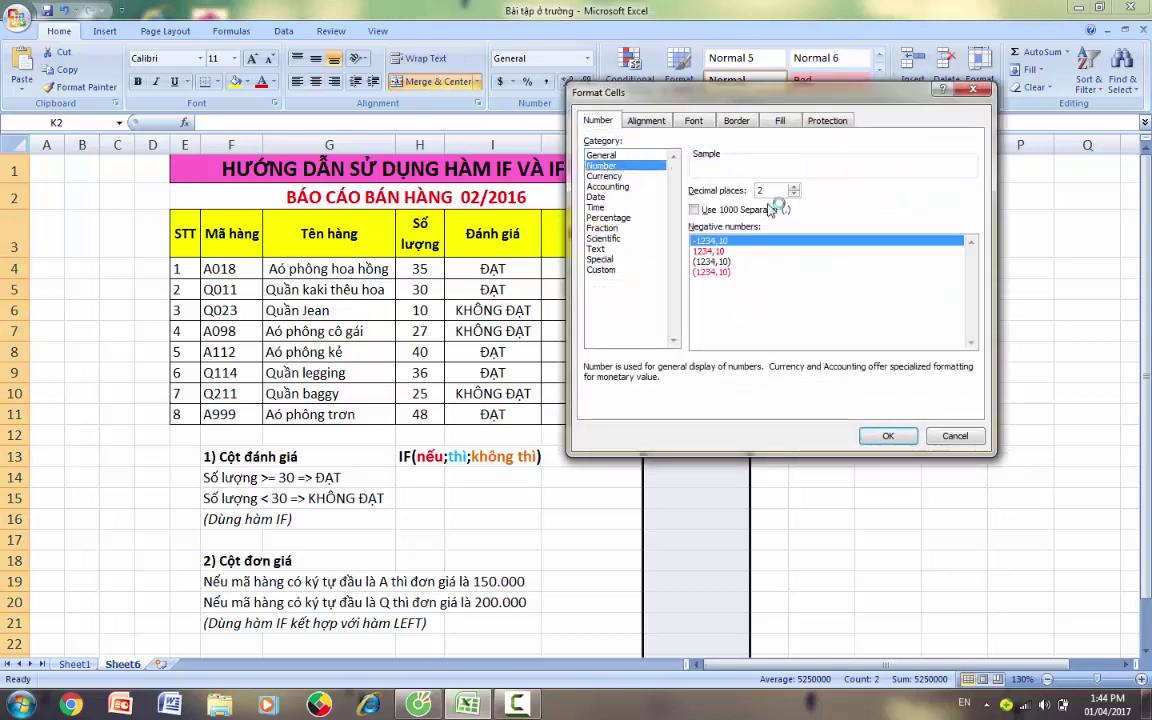
left_click(694, 209)
left_click(794, 194)
left_click(794, 194)
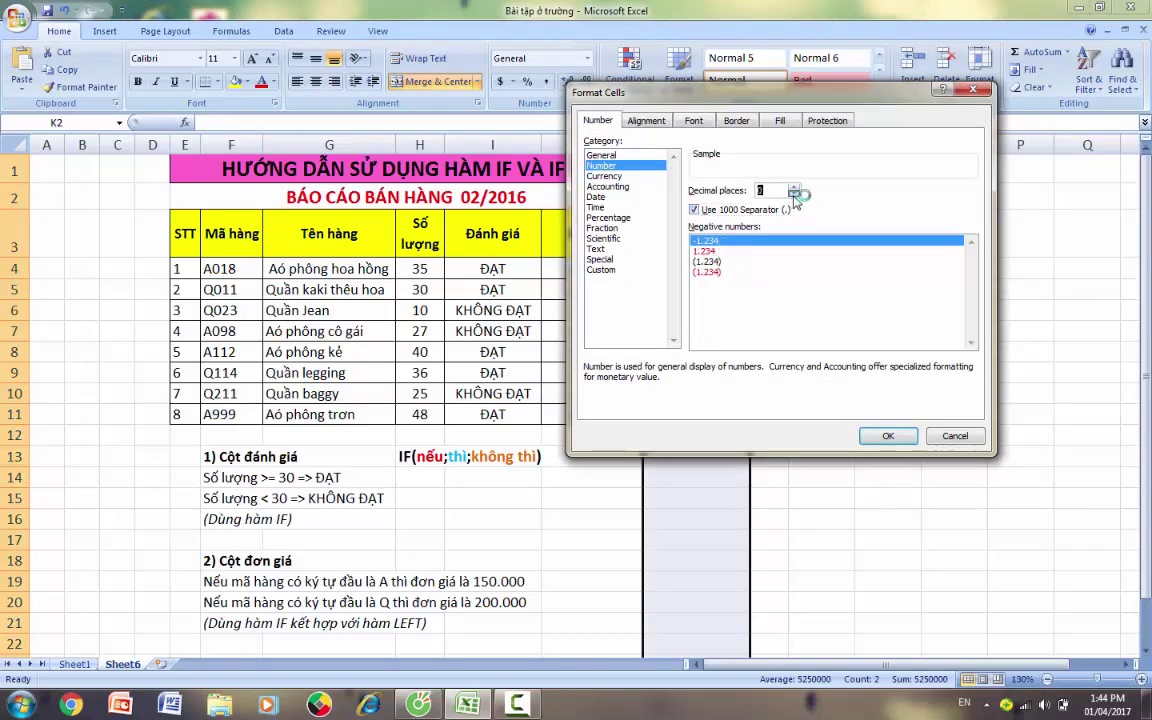
left_click(888, 436)
left_click(951, 553)
- Copy the K4 amount formula down the Thành tiền column to K11
left_click(730, 268)
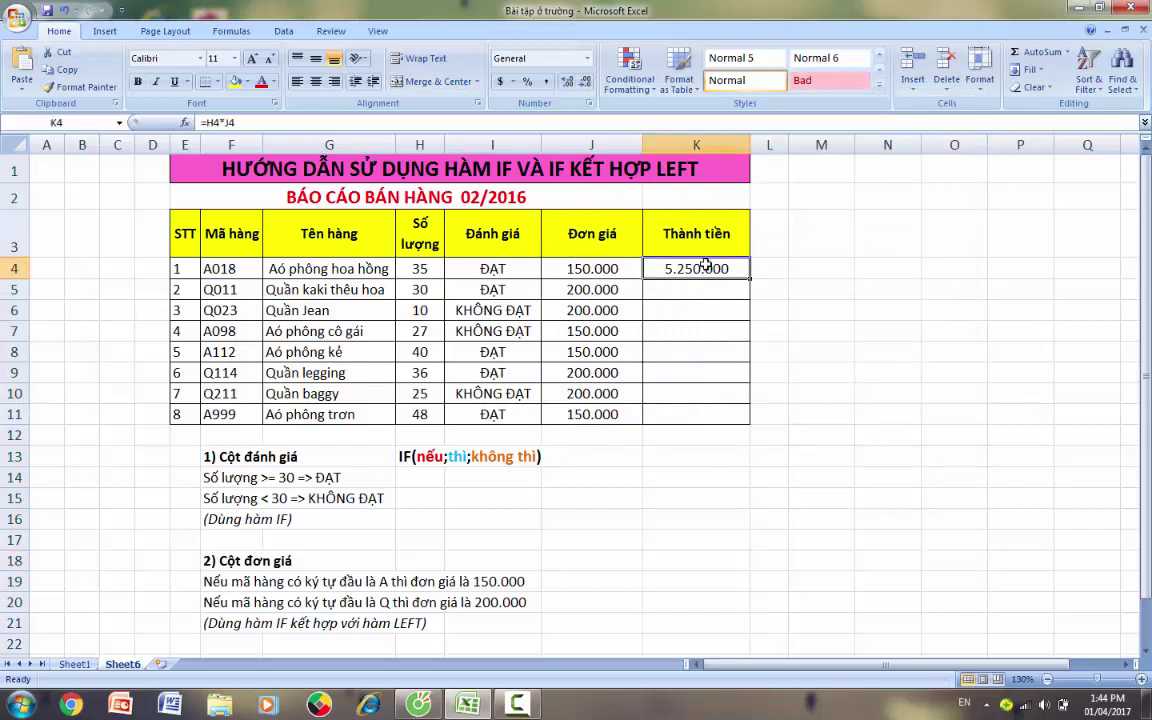
left_click_drag(750, 278, 751, 420)
left_click(769, 518)
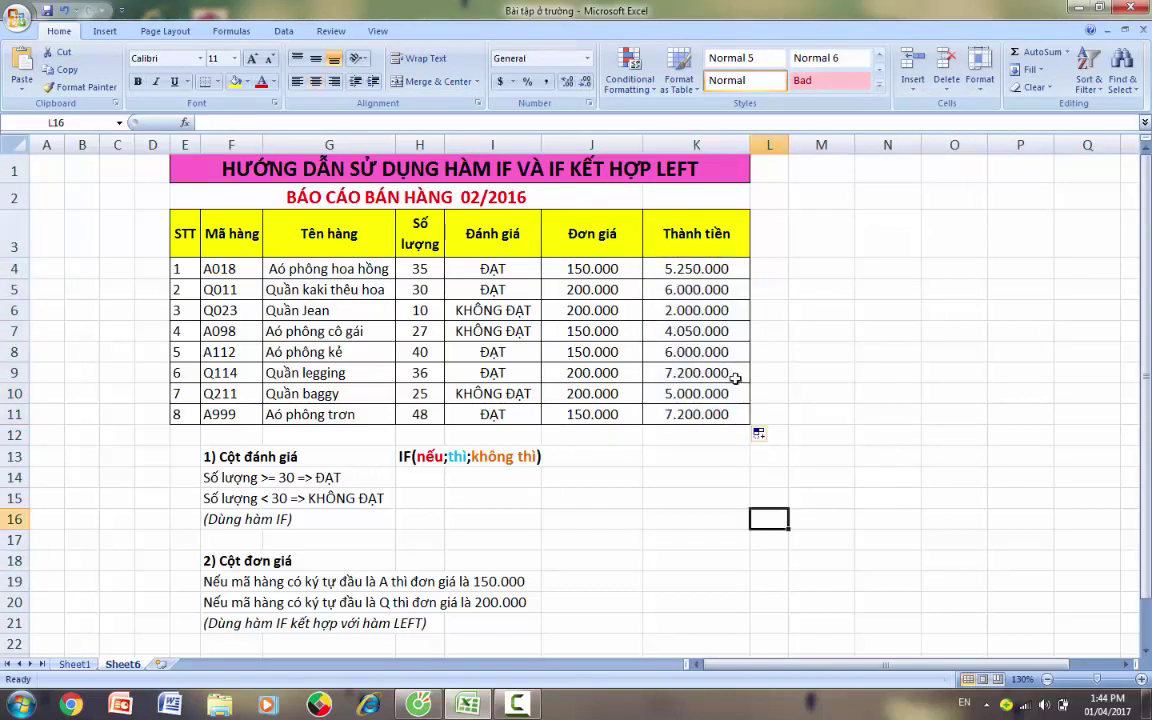
left_click(735, 541)
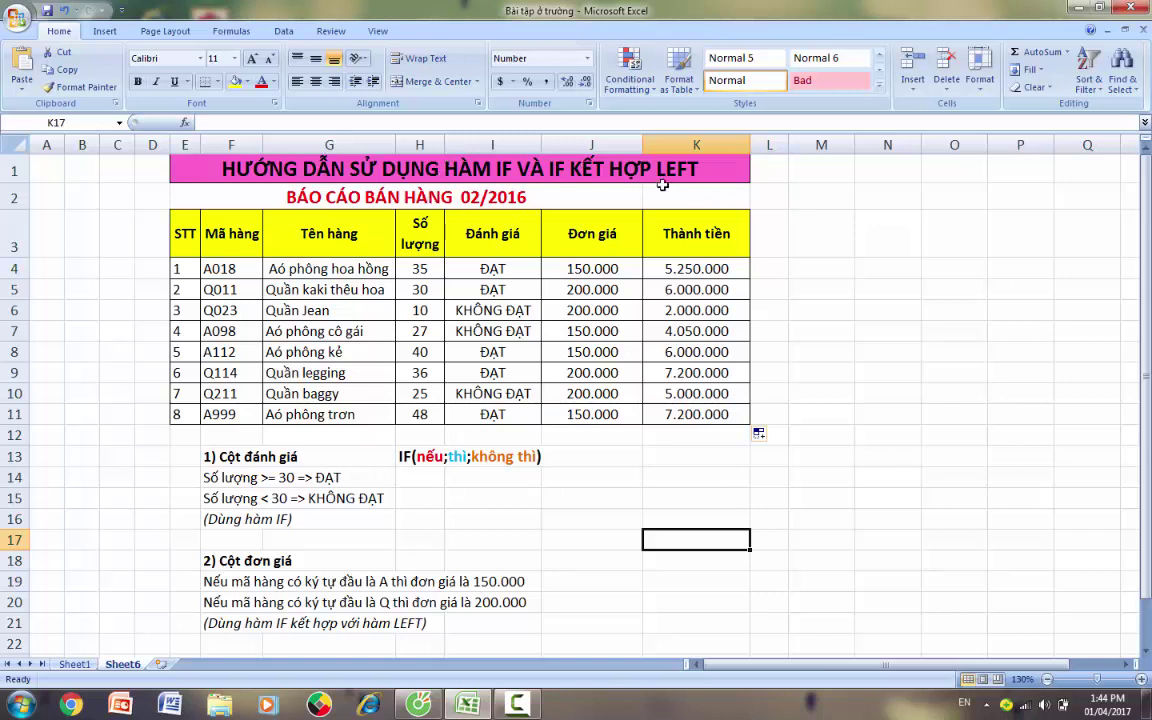
left_click(880, 473)
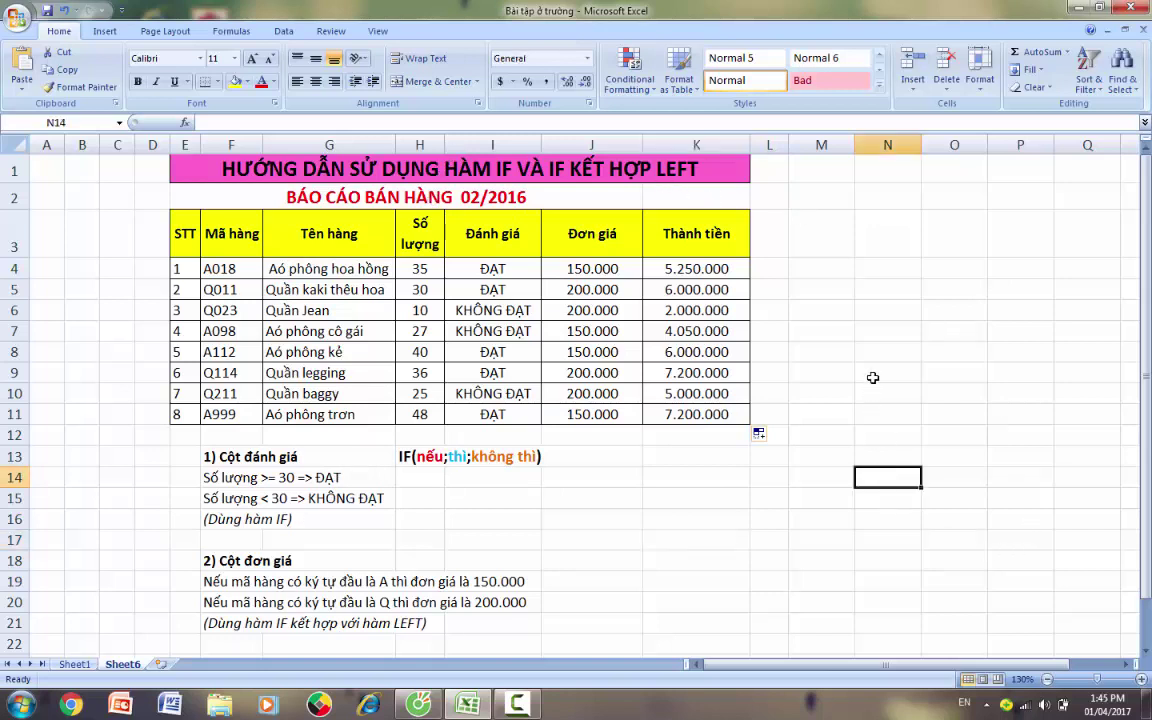